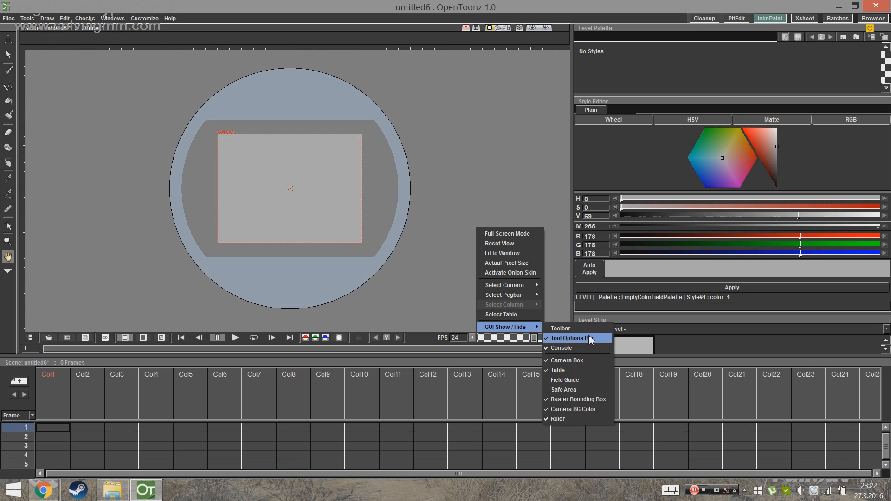
Step: Hide the Tool Options Bar in the viewer and show it again
click(591, 340)
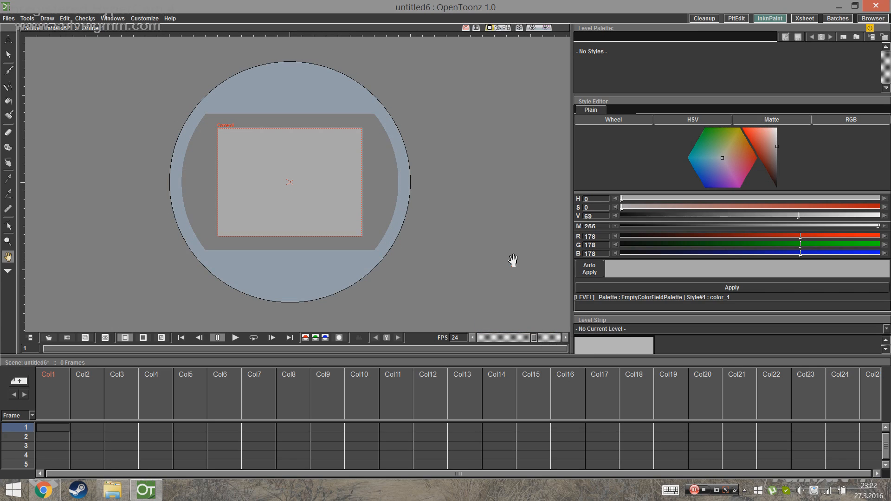
right_click(500, 247)
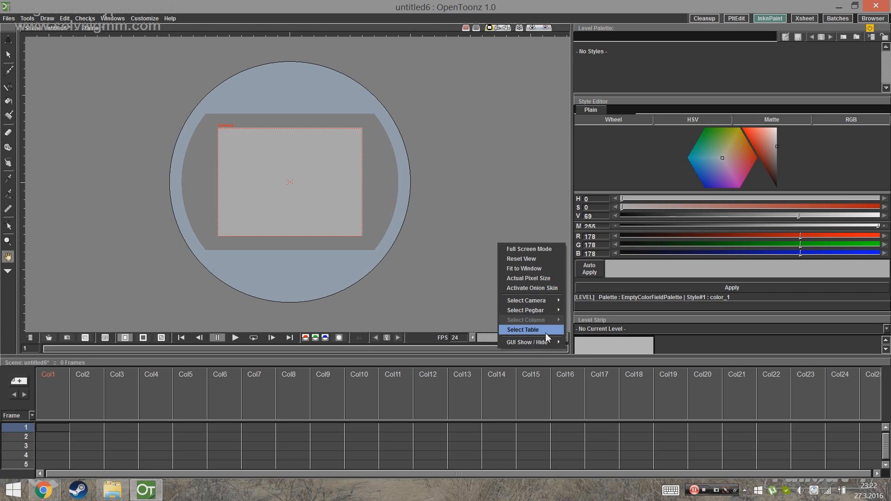
mouse_move(552, 343)
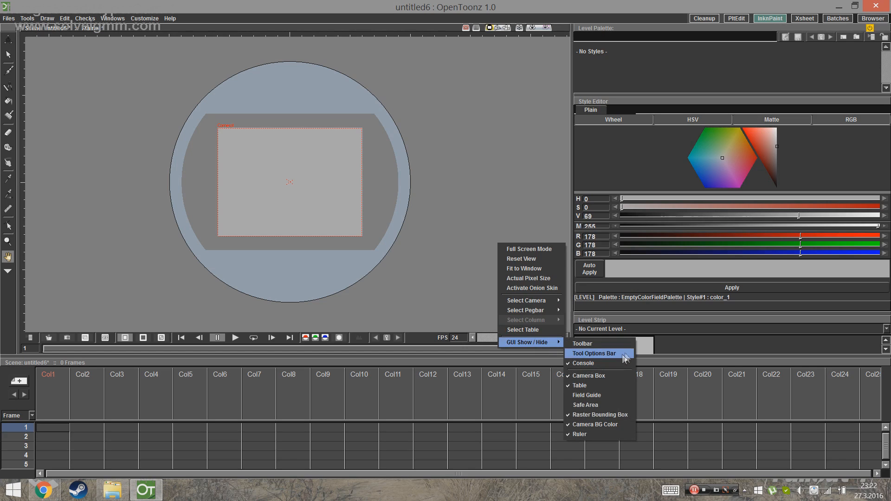
click(604, 354)
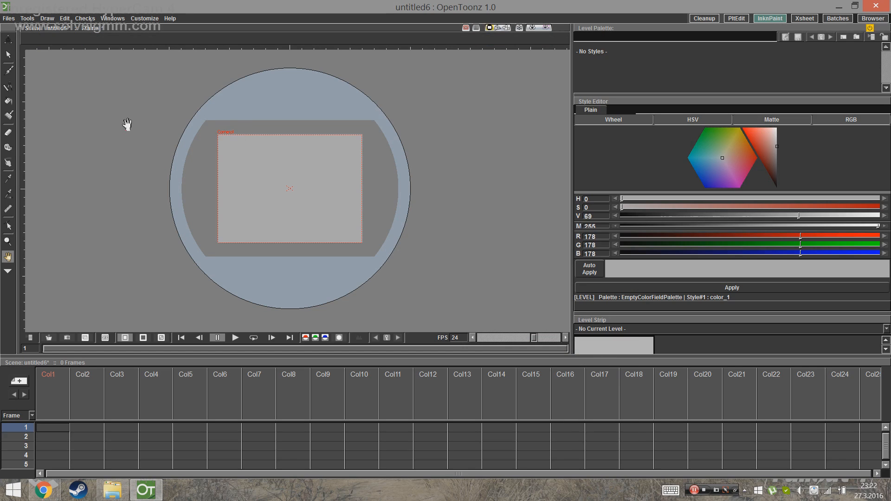
Step: Activate the Brush tool and adjust its minimum size
click(8, 71)
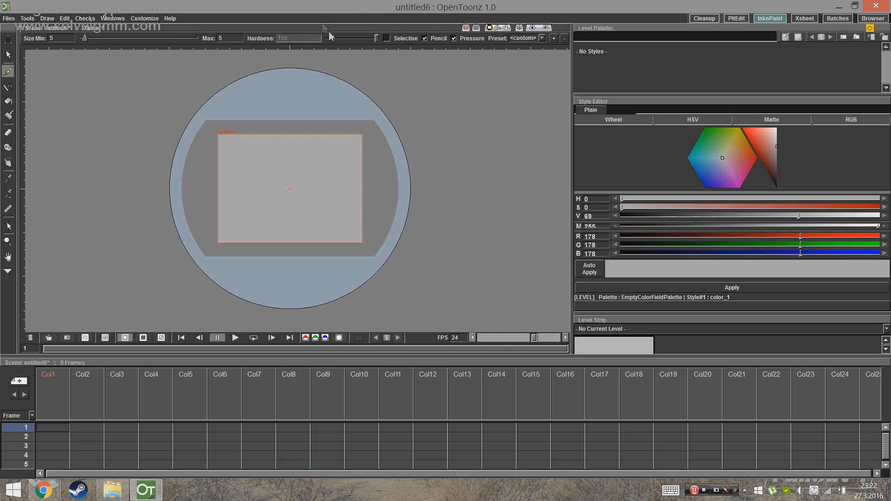
drag(85, 39, 107, 41)
Step: Look through the Xsheet and Browser rooms and open the Ball animation folder inside the public Ball folder
click(805, 20)
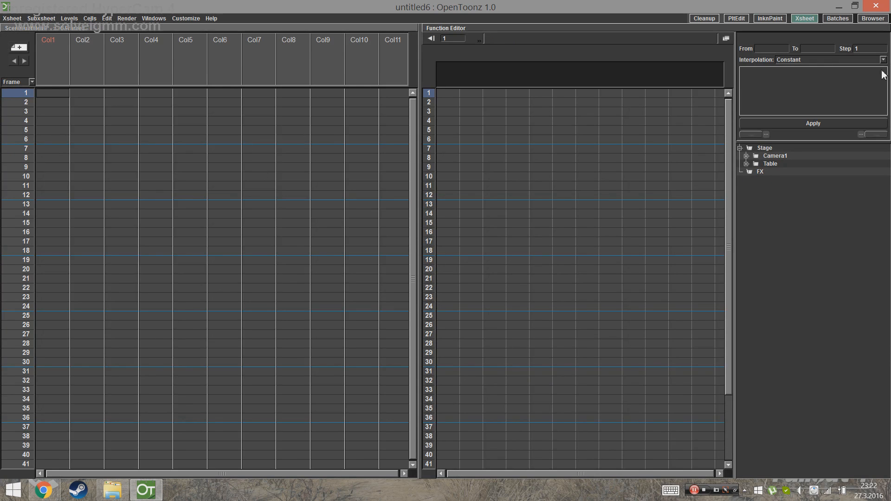
click(873, 18)
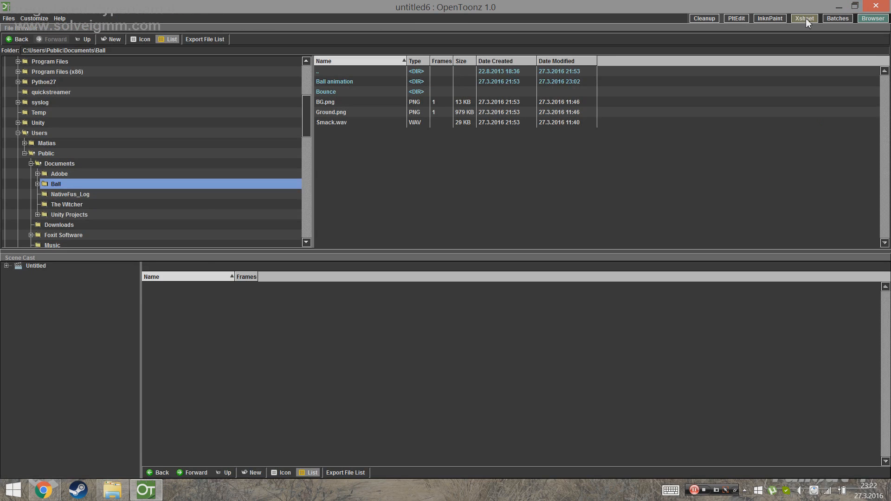
click(806, 19)
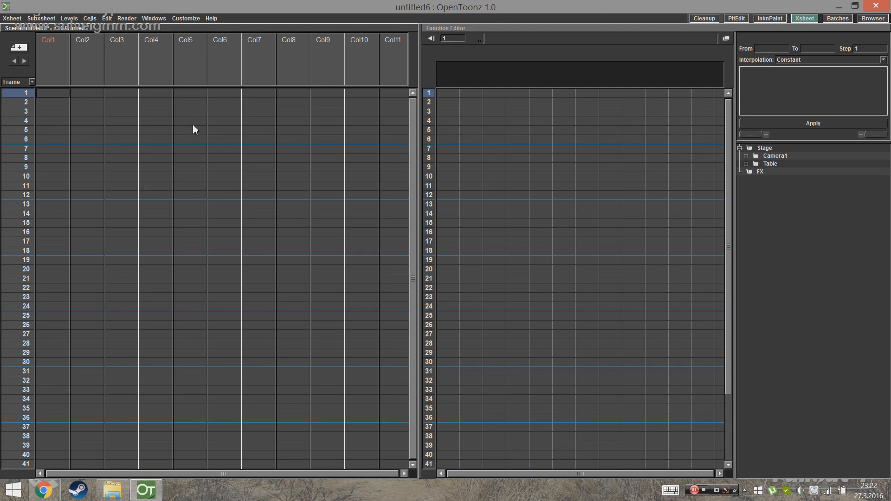
click(874, 19)
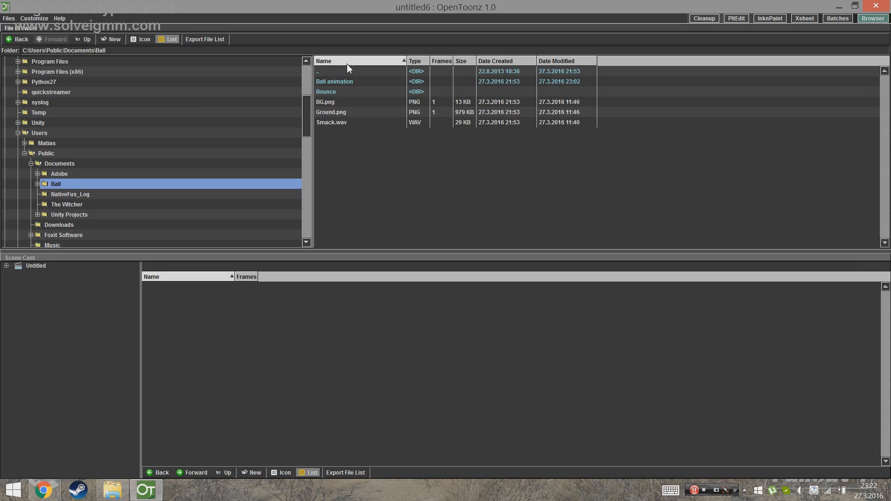
double_click(57, 184)
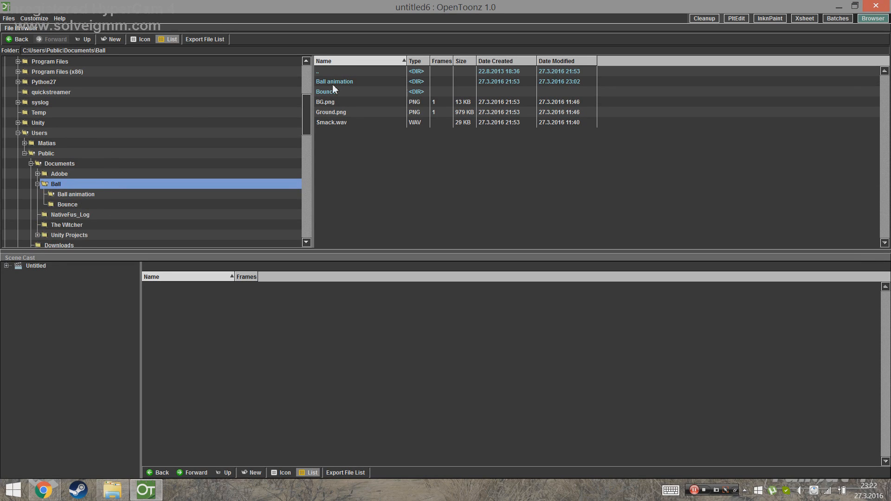
click(93, 195)
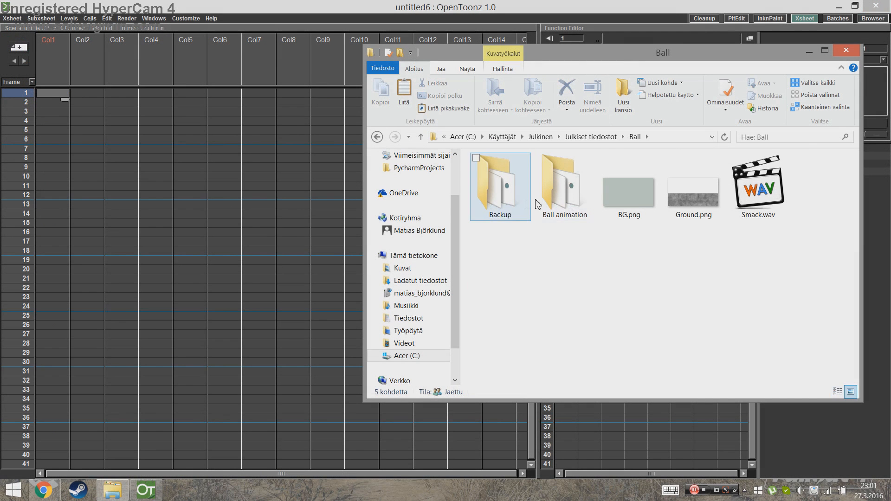
Step: Import ball00001.png through ball00011.png from the Ball animation folder in File Explorer into the Xsheet, starting at column 1, frame 1
double_click(568, 190)
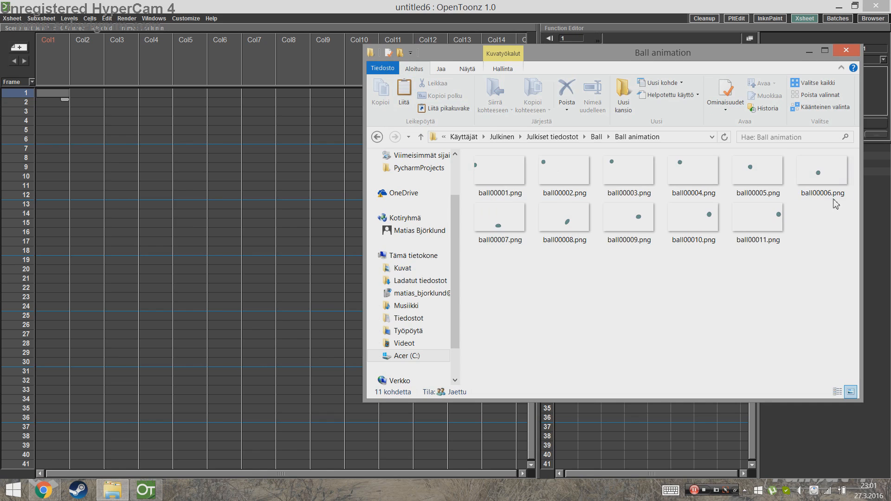
drag(845, 284, 497, 180)
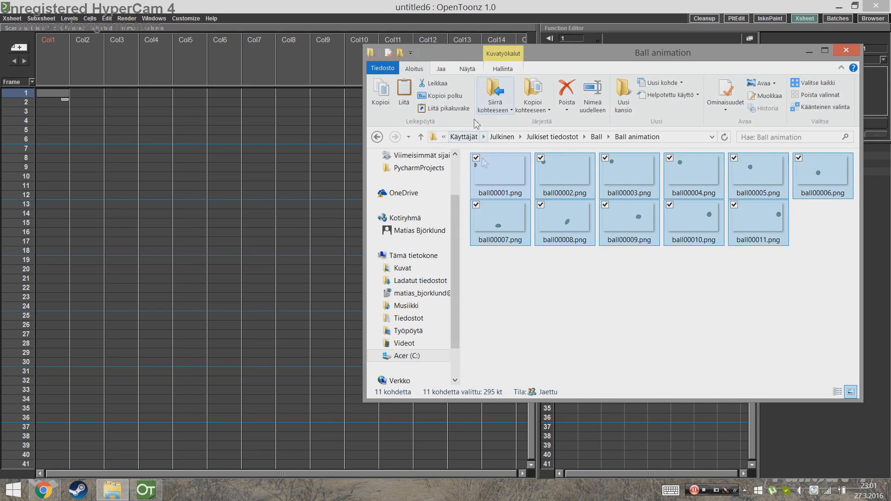
drag(521, 177, 54, 95)
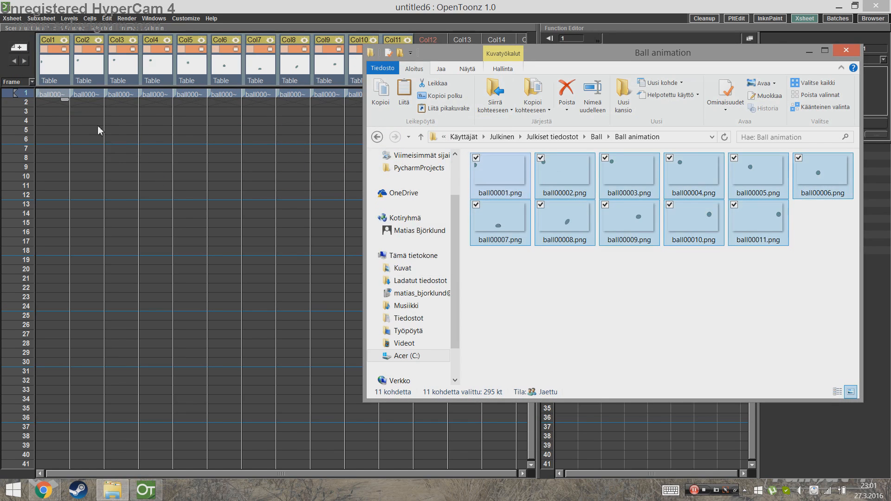
click(99, 130)
click(396, 95)
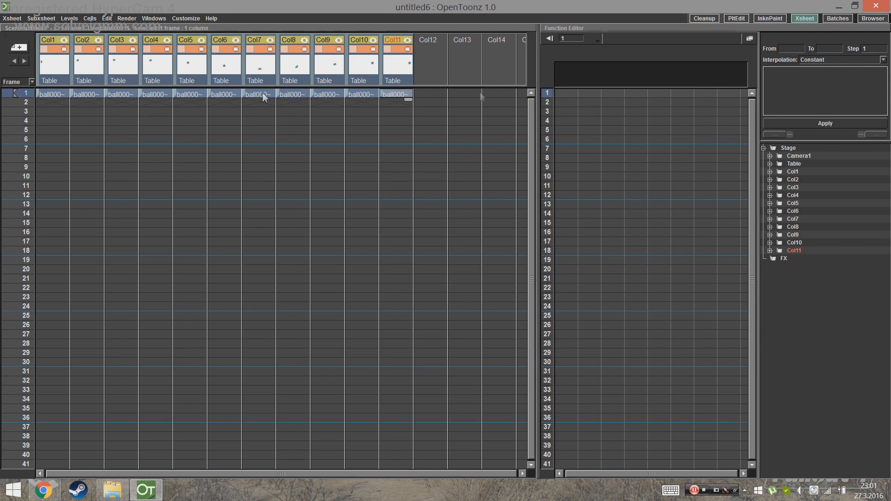
Step: Check the imported ball images in the InknPaint viewer, return to the Xsheet and undo the import
click(769, 19)
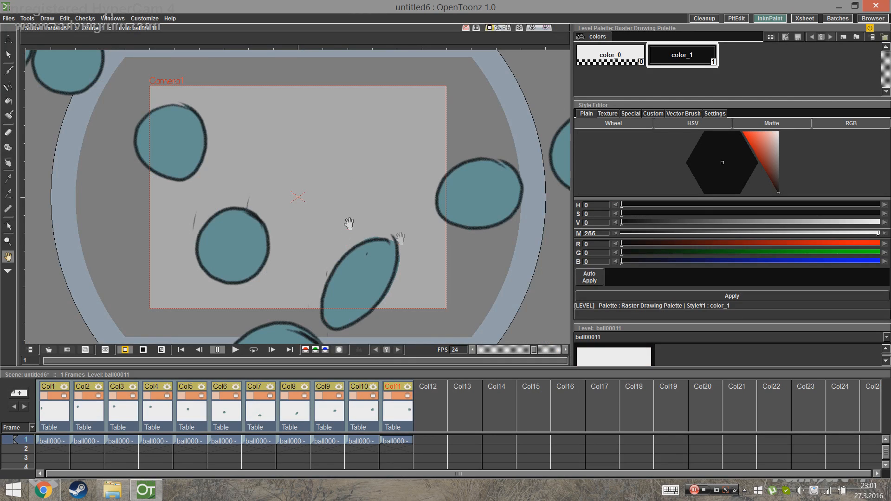
click(805, 18)
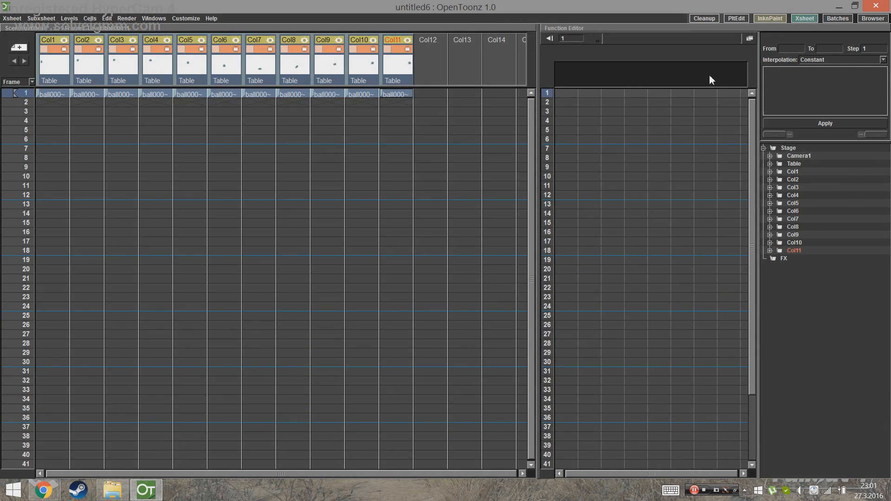
key(ctrl+z)
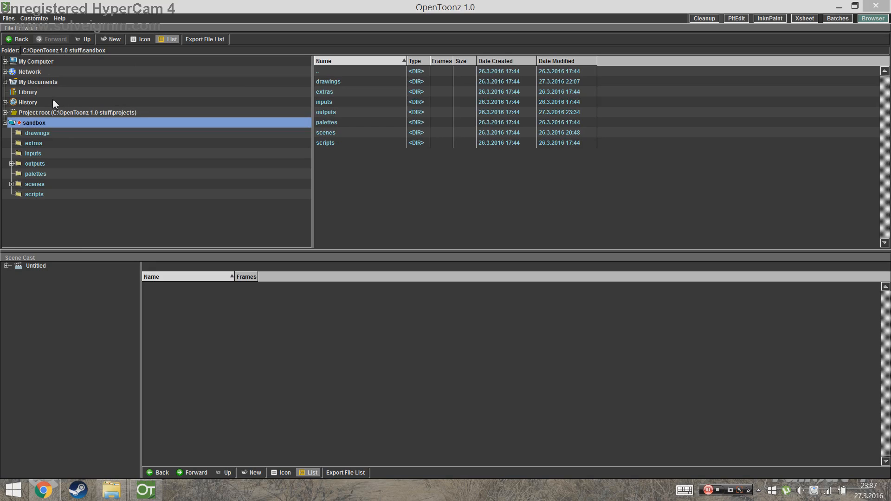
Step: Open the folder C:\Users\Public\Documents\Ball\Backup in the file browser
click(52, 100)
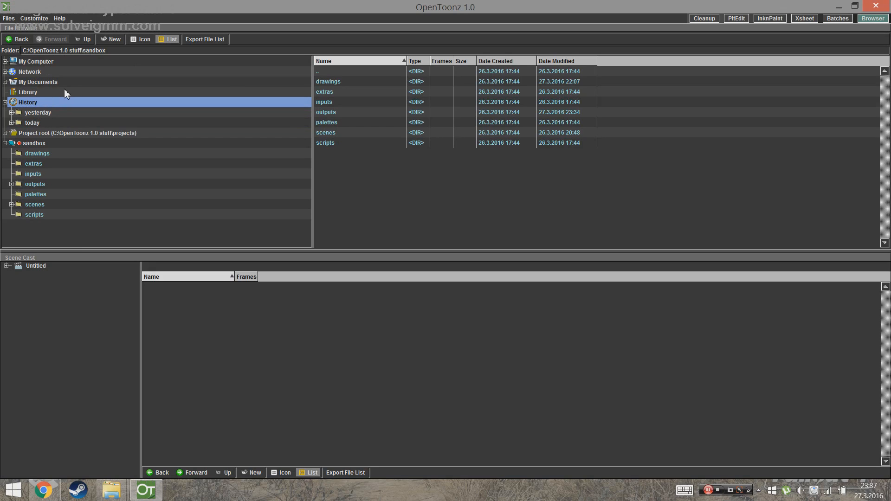
click(66, 61)
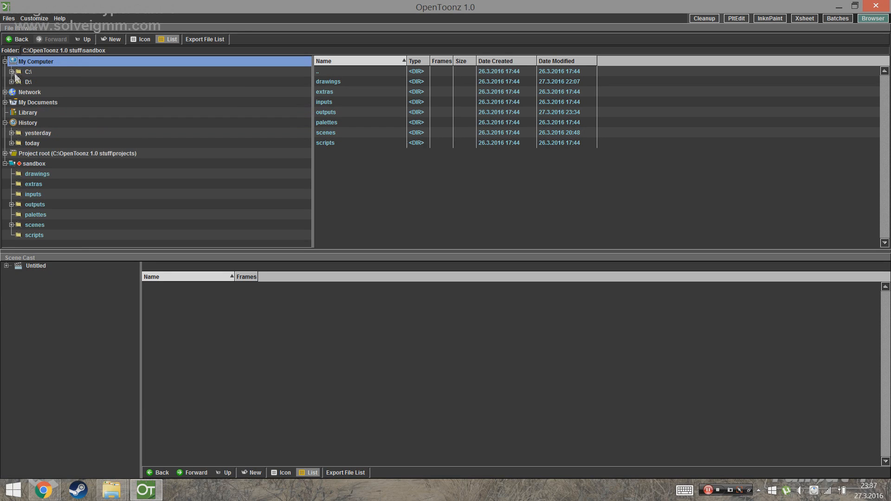
click(13, 71)
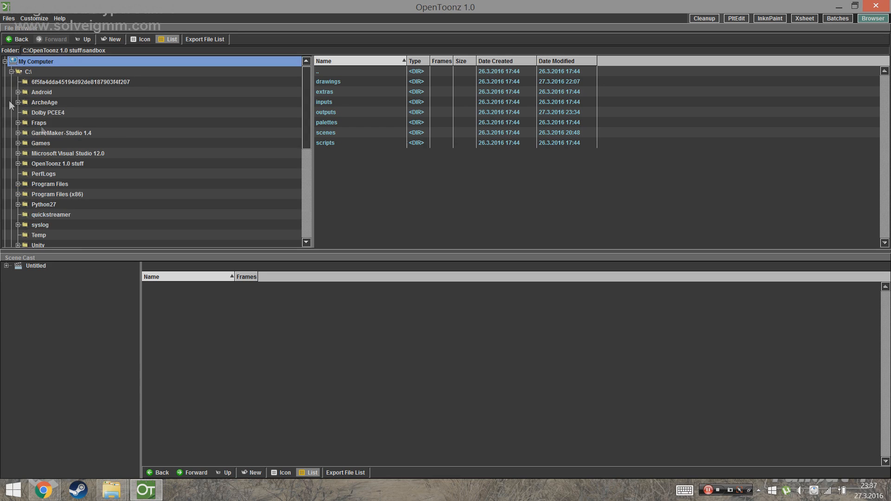
scroll(95, 141, down, 3)
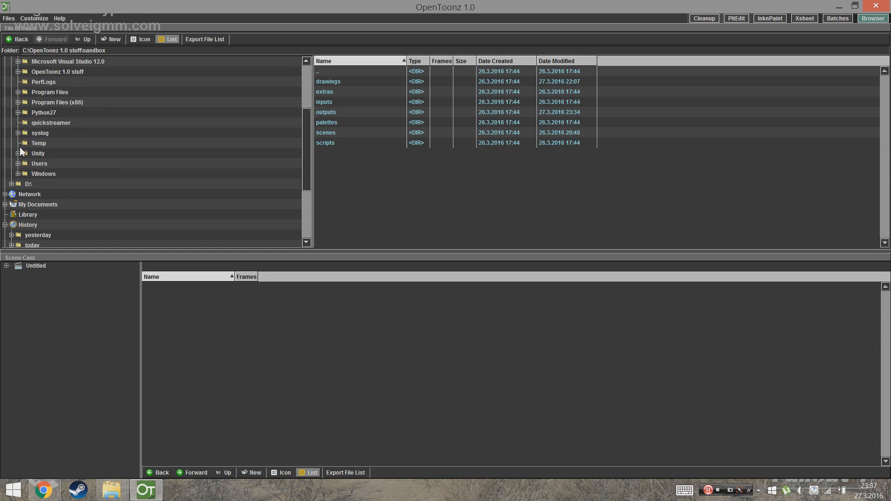
click(18, 163)
click(24, 184)
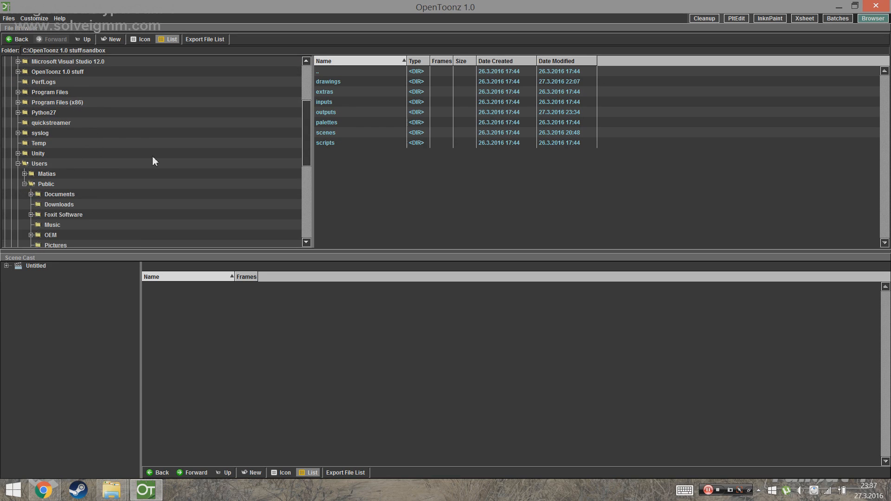
scroll(97, 149, down, 2)
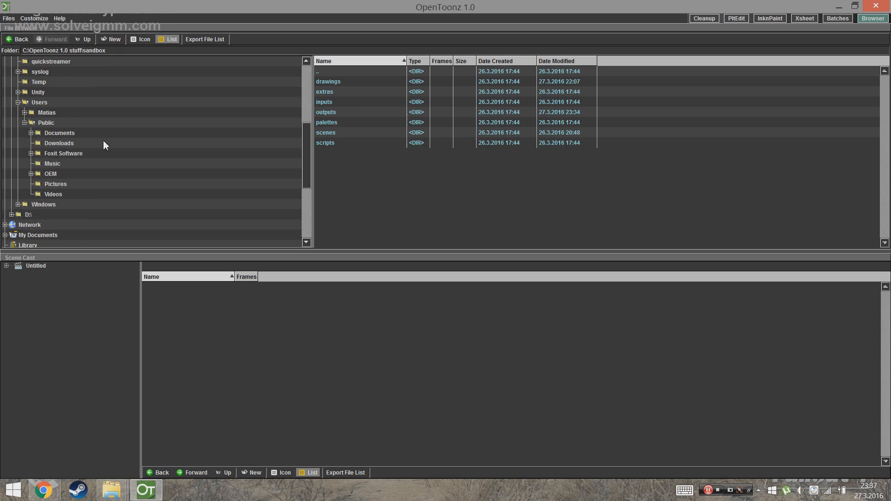
click(24, 122)
click(24, 122)
click(31, 133)
click(37, 153)
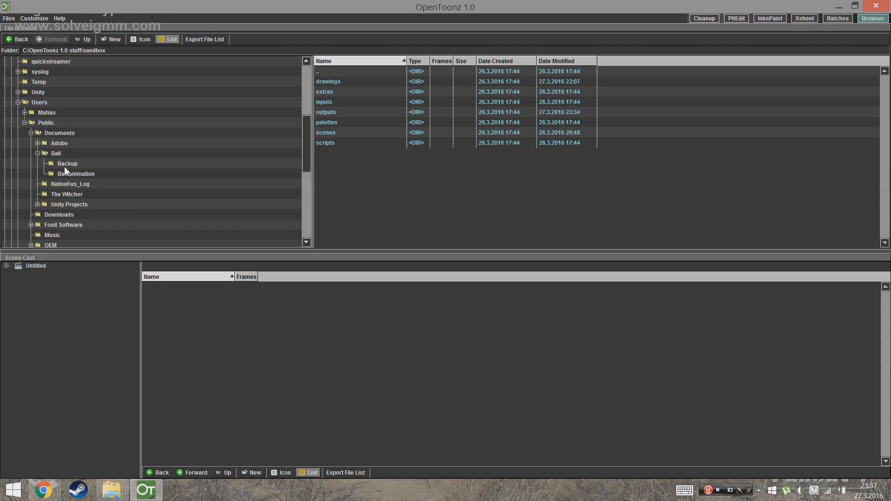
click(70, 163)
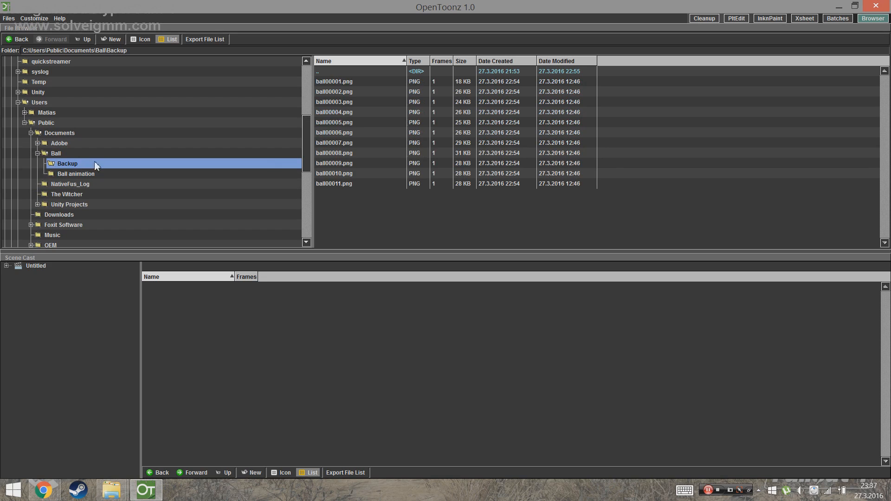
Step: Rename ball00001.png in the Backup folder to the level name "ball", keeping the original files
click(342, 80)
right_click(343, 80)
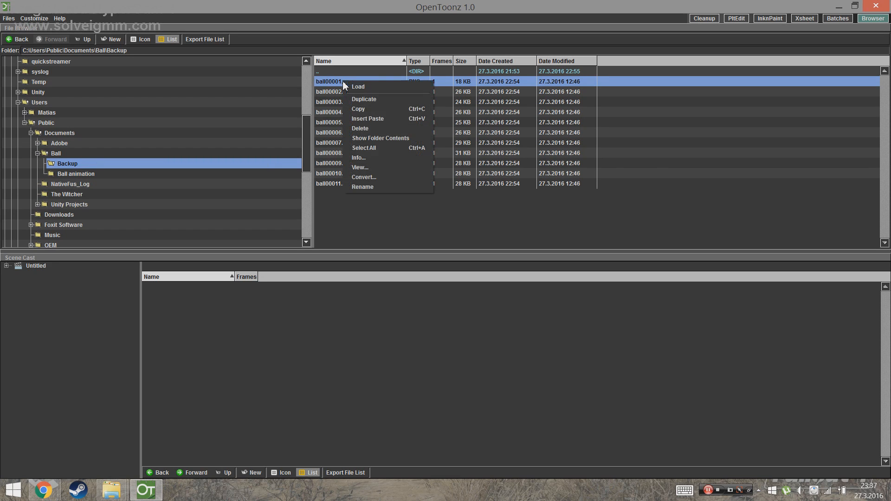
click(366, 187)
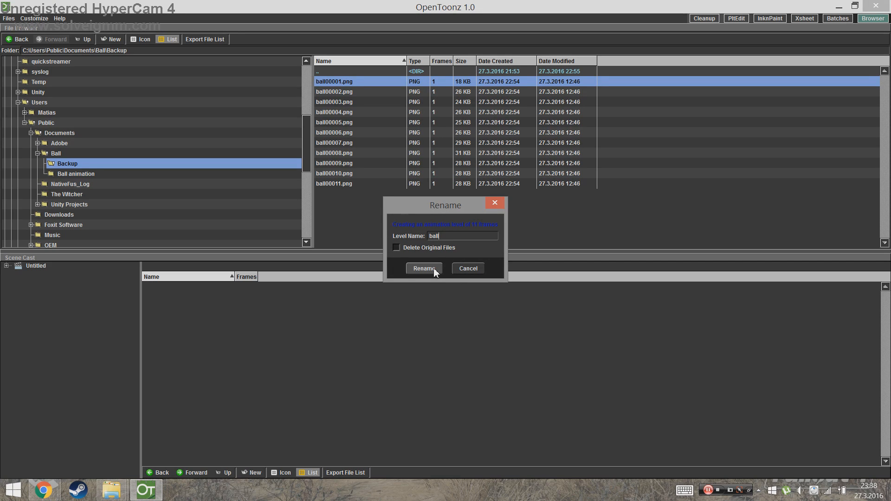
click(434, 271)
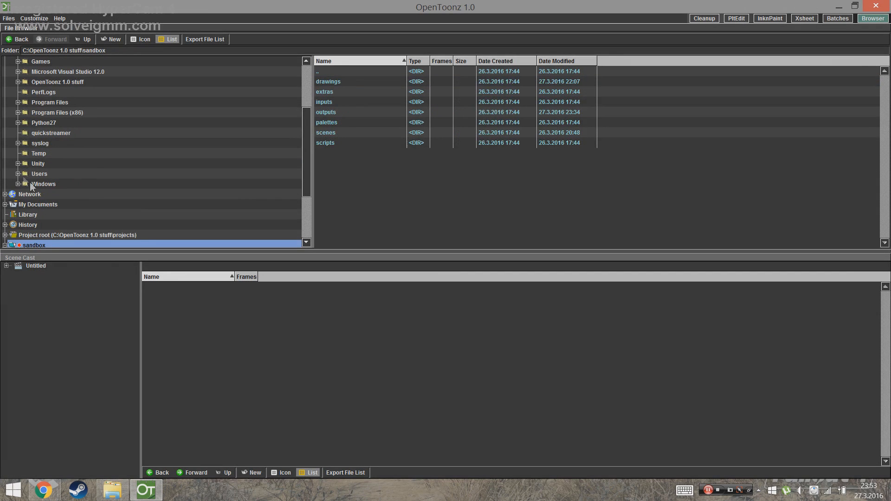
Step: Open the folder C:\Users\Public\Documents\Ball\Ball animation in the file browser and select the ball..png level
click(19, 174)
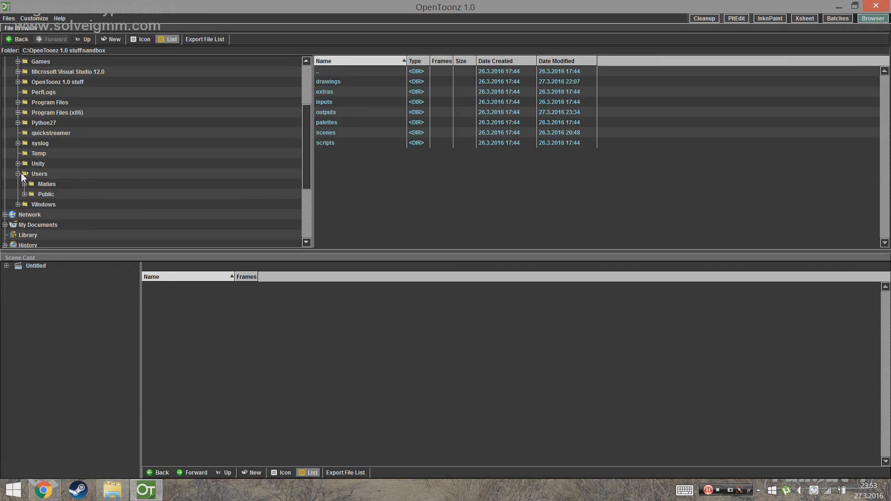
click(29, 193)
scroll(90, 200, down, 1)
scroll(89, 203, down, 1)
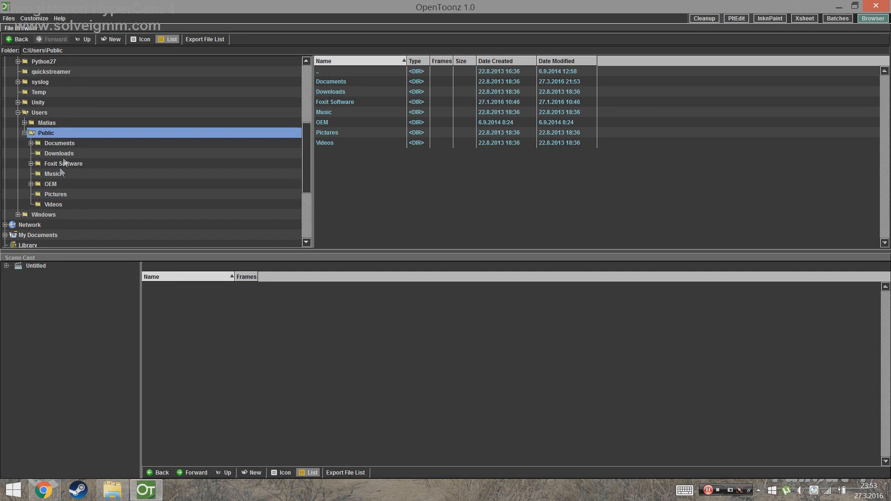
click(30, 143)
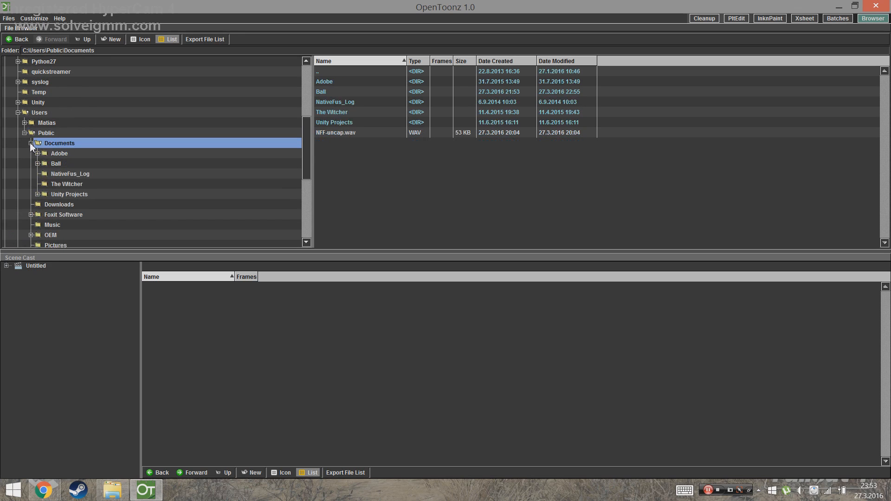
click(38, 163)
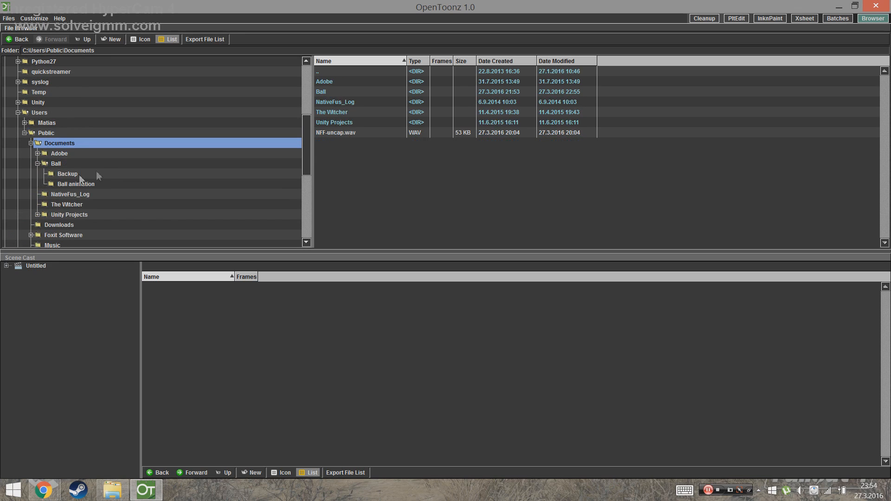
click(65, 185)
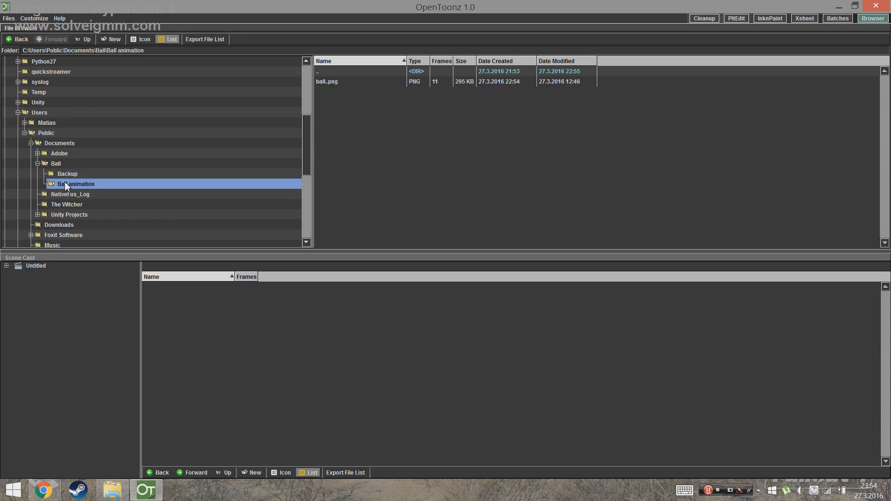
click(337, 82)
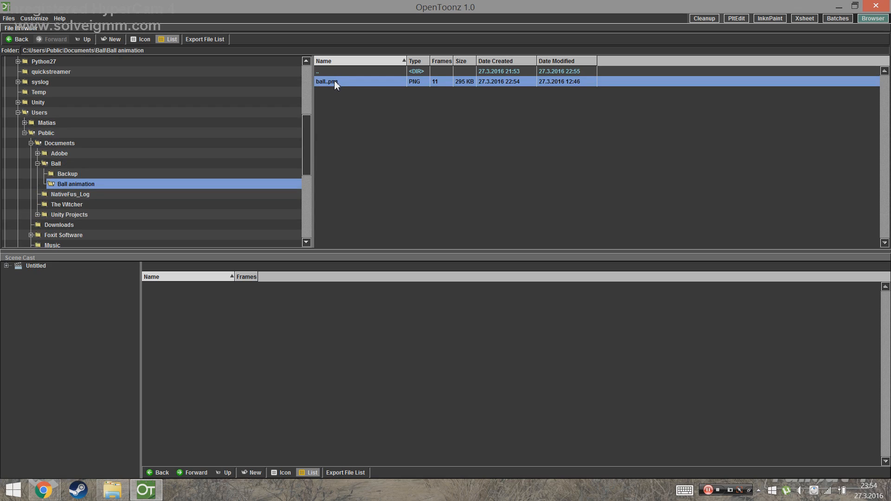
Step: Load the ball..png level into the scene and check its cells in the Xsheet room
right_click(374, 82)
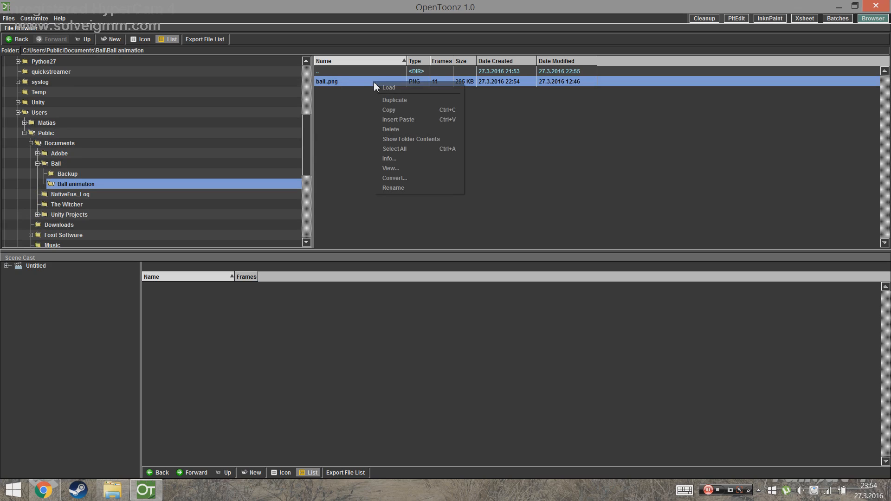
click(409, 88)
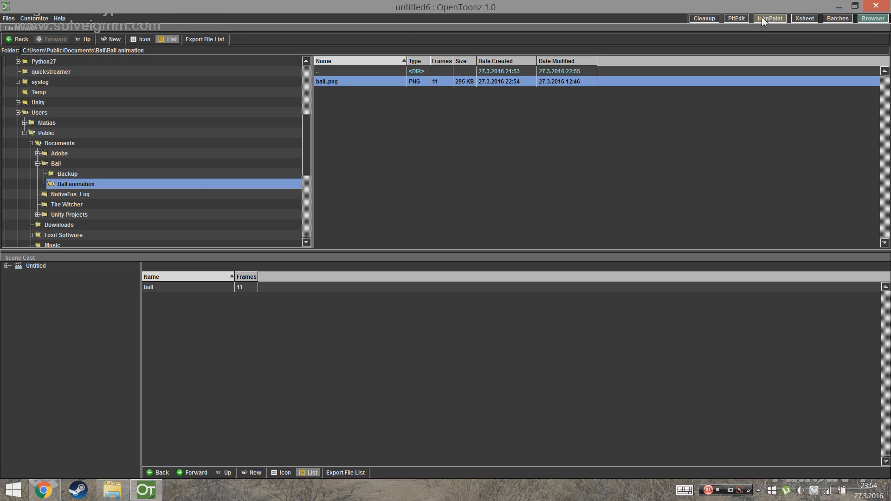
click(804, 18)
click(58, 94)
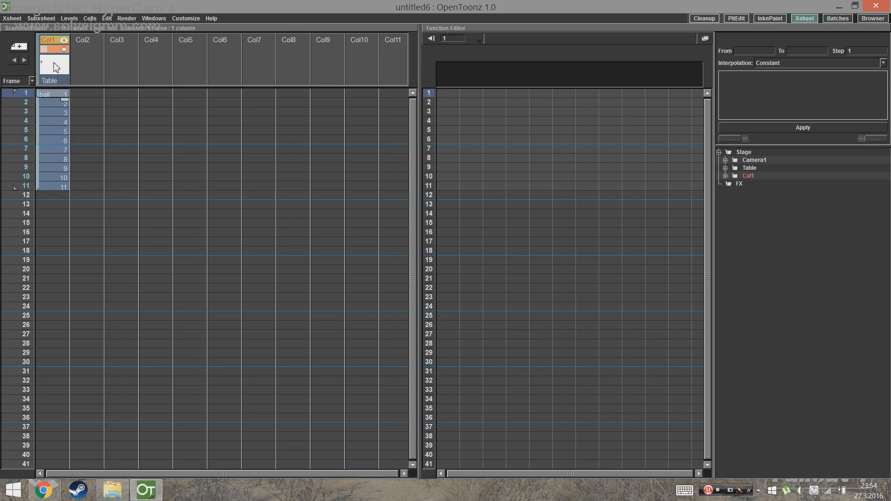
click(53, 103)
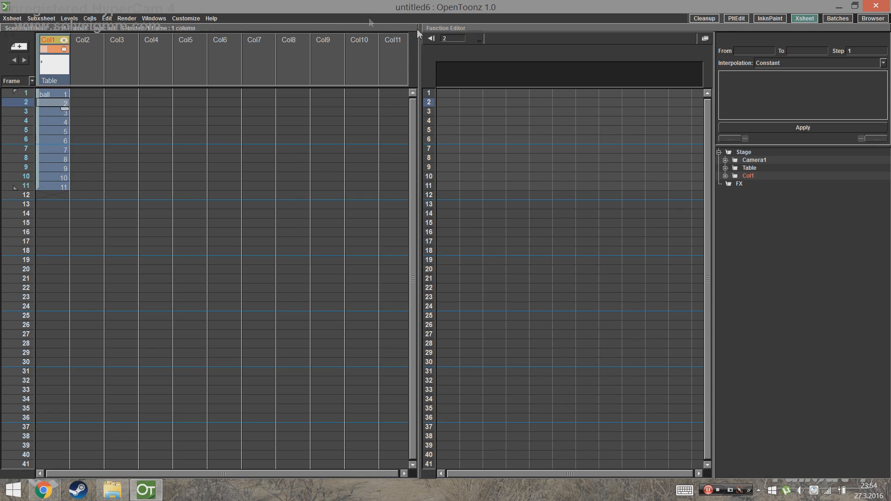
Step: Open a ComboViewer and dock it above the Function Editor in the Xsheet room
click(145, 18)
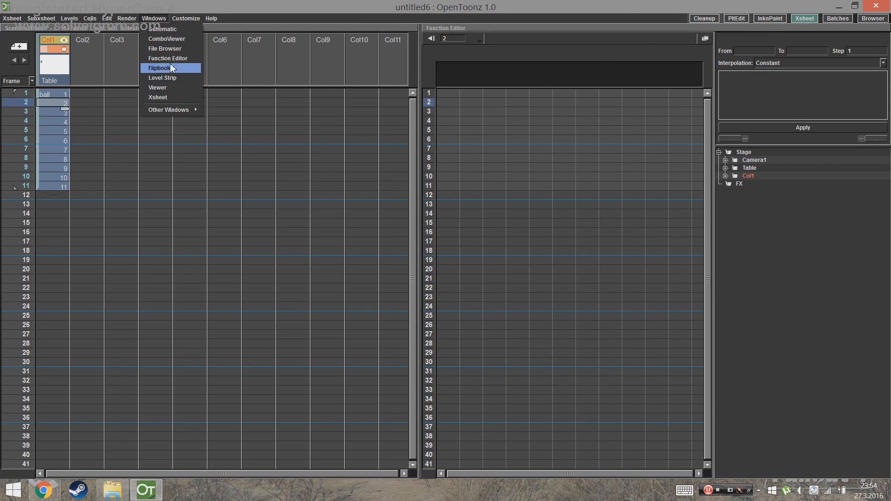
click(170, 39)
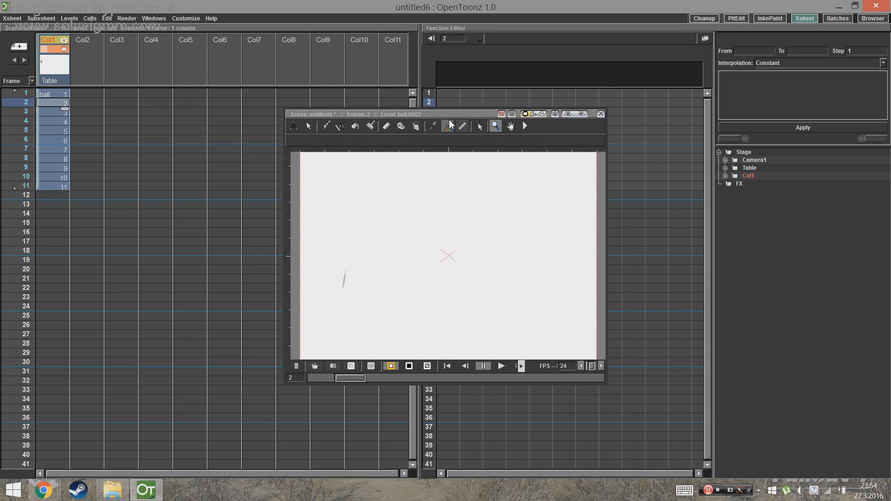
drag(471, 110, 787, 25)
drag(688, 163, 677, 369)
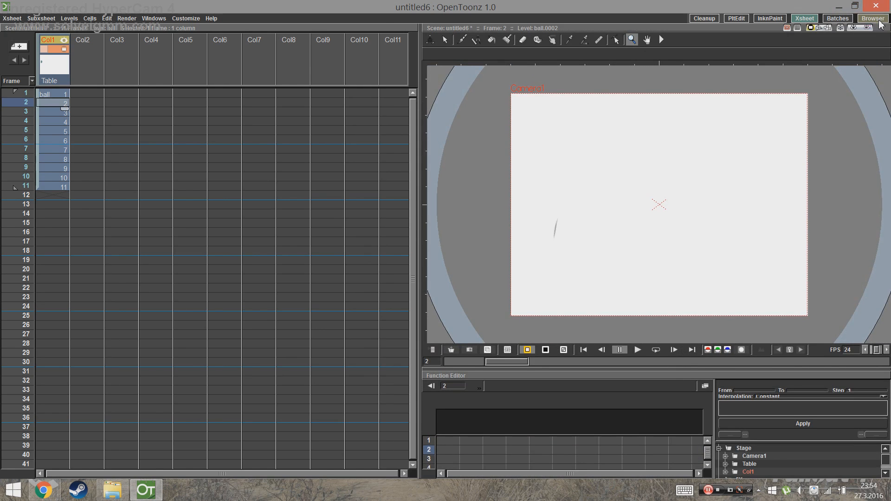
Step: Load BG.png, Ground.png and Smack.wav together from the Ball folder and return to the Xsheet room
click(873, 18)
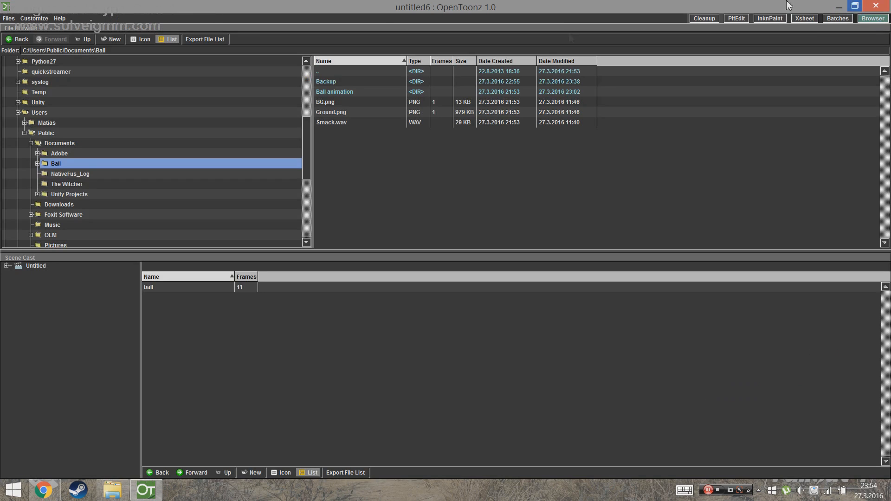
click(339, 104)
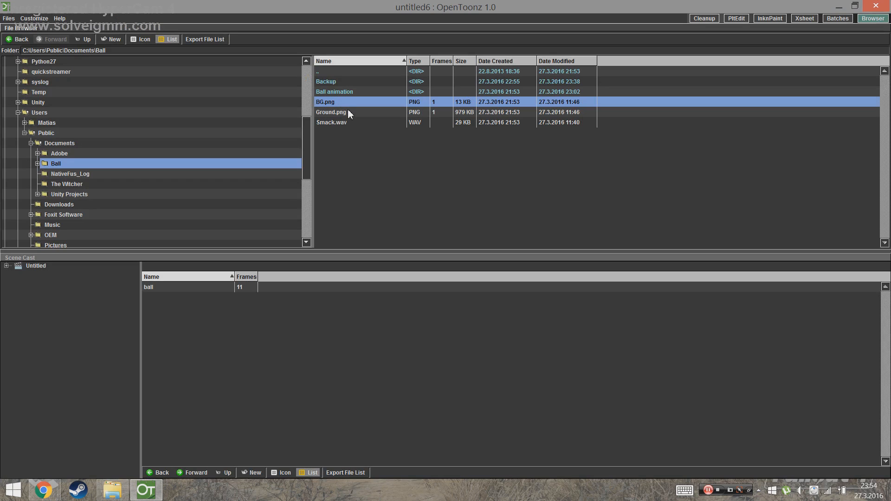
shift+click(341, 127)
right_click(342, 127)
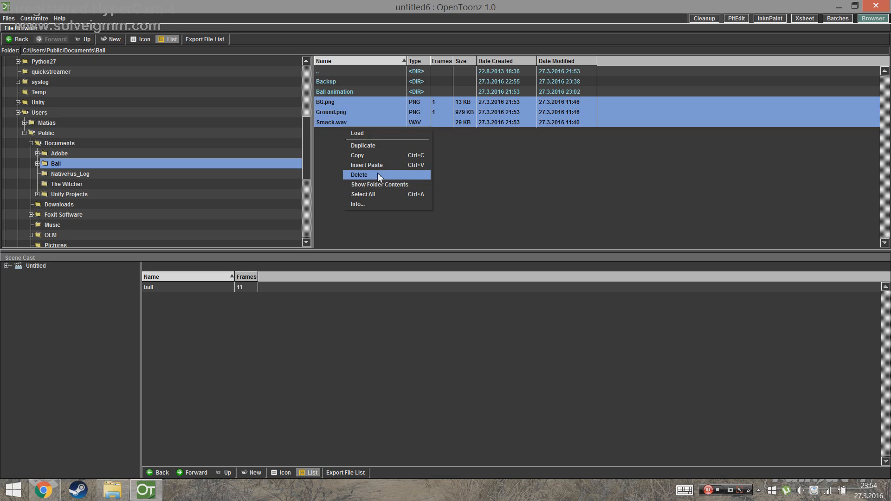
click(367, 131)
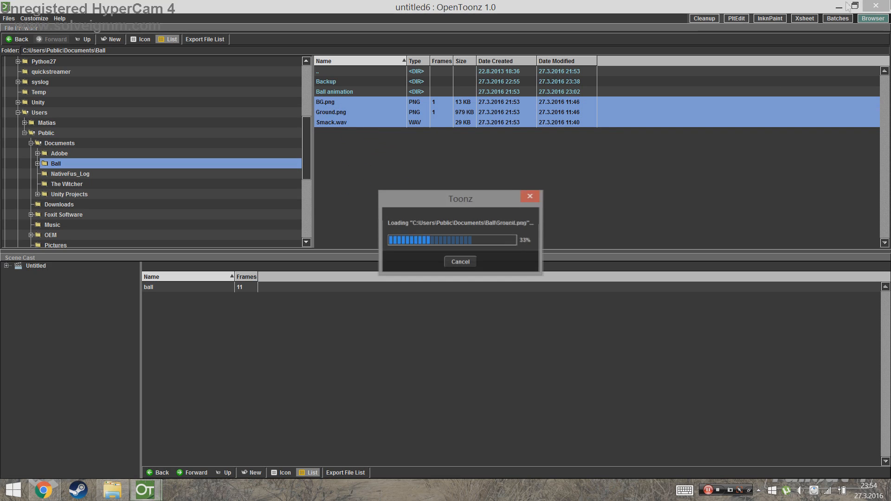
click(805, 18)
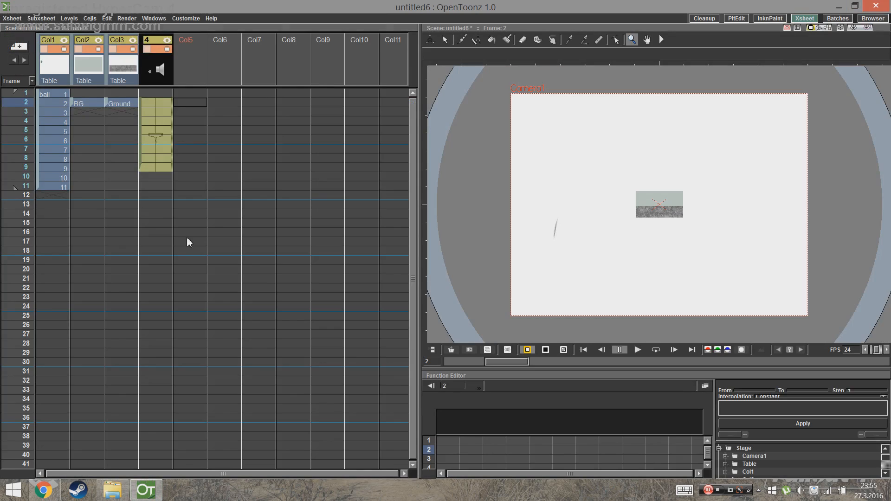
Step: Move the BG and Ground cells up so that both levels start at frame 1
click(82, 103)
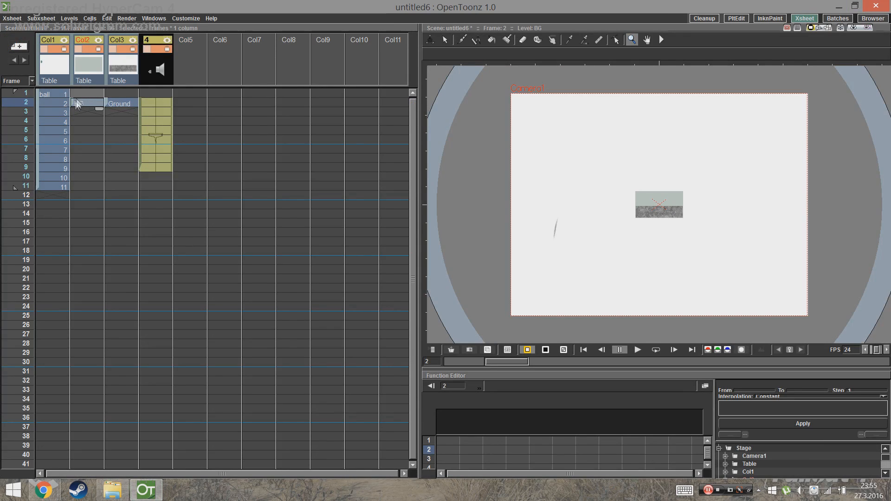
drag(73, 107, 128, 184)
click(80, 132)
click(114, 103)
click(115, 122)
click(107, 95)
Step: Extend the Ground and BG cells through frame 11 to match the ball level's length
drag(132, 99, 125, 192)
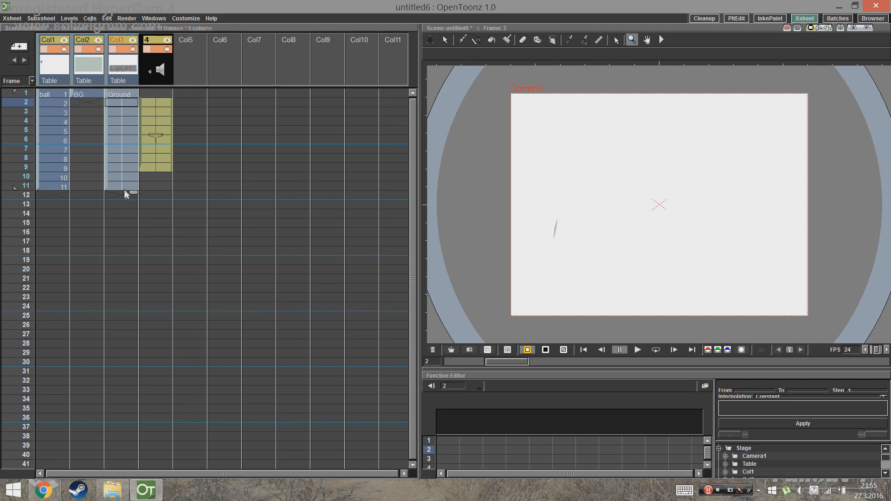
click(90, 95)
drag(101, 101, 92, 191)
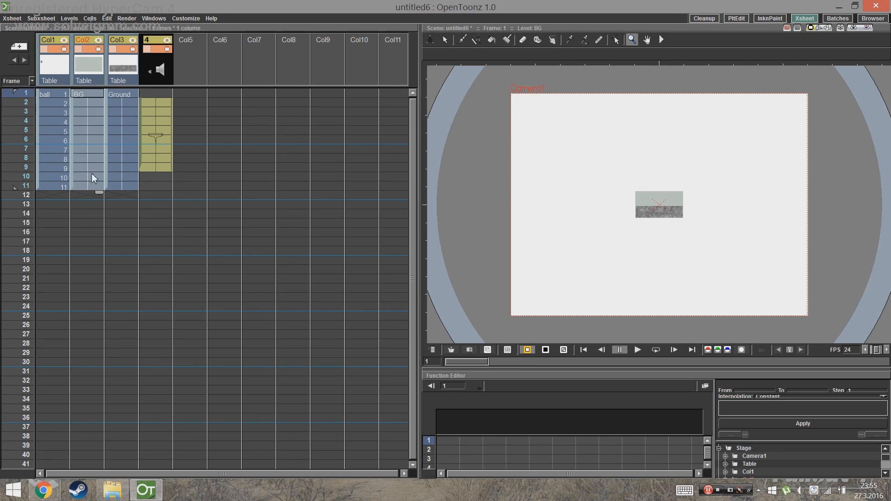
Step: Move the sound clip in column 4 up to start at frame 1 and play the scene
click(48, 93)
click(173, 204)
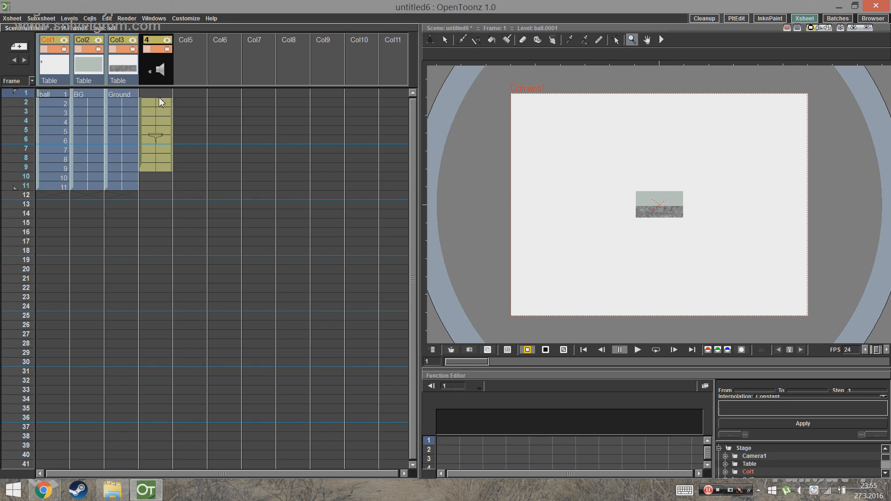
drag(139, 103, 141, 93)
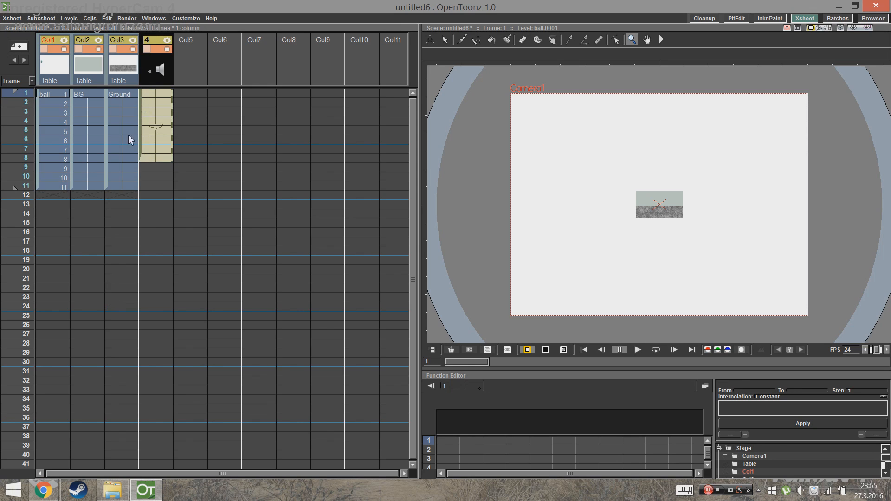
key(p)
click(139, 228)
key(p)
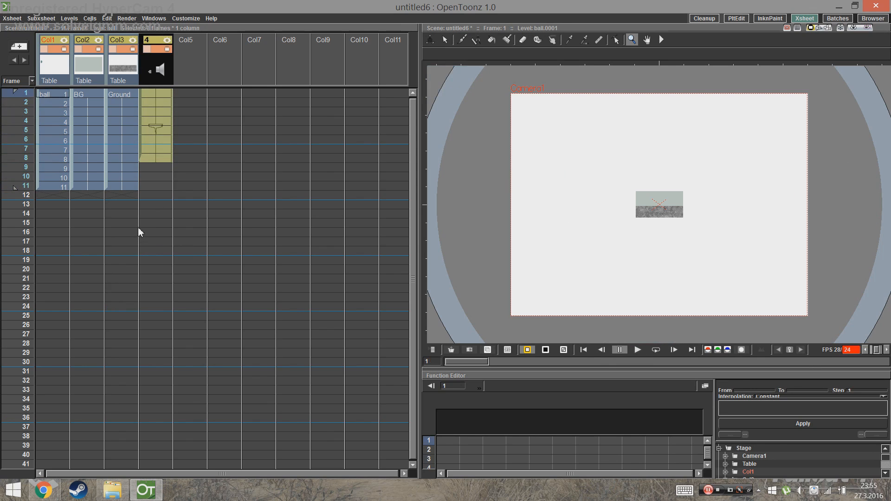
Step: Apply the BG level's current settings to Camera1 in the Output Settings
click(79, 95)
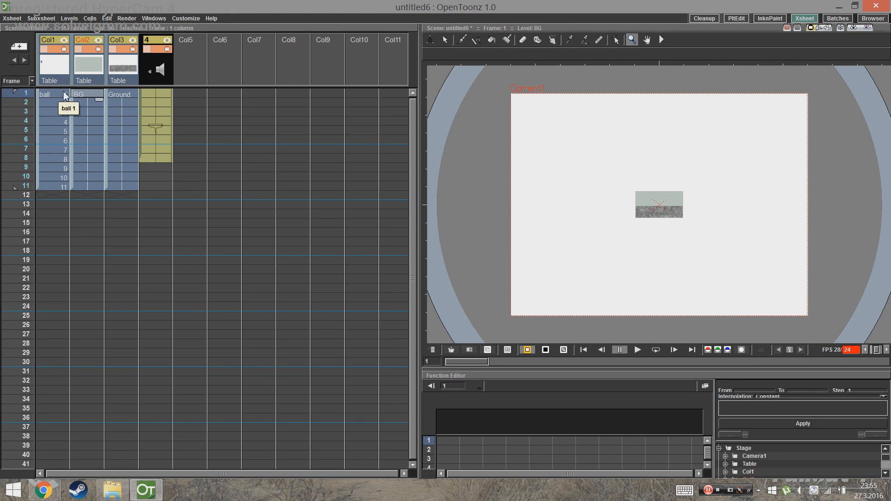
click(127, 19)
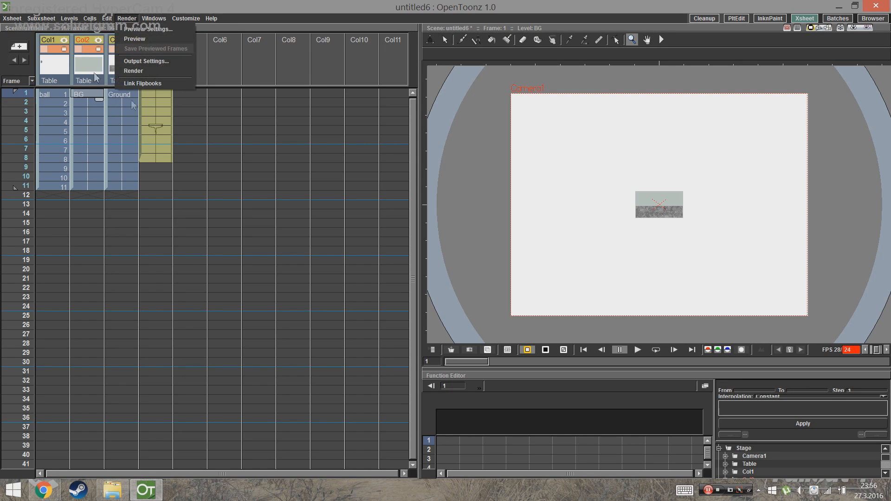
click(158, 62)
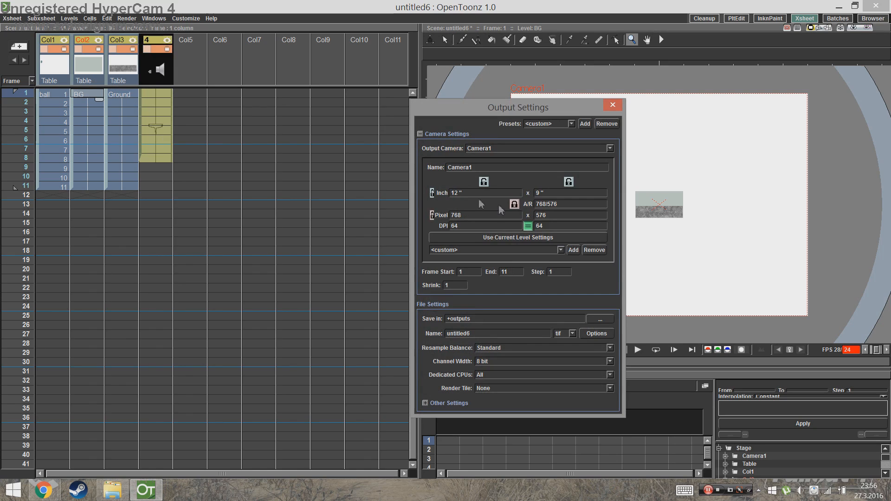
click(91, 95)
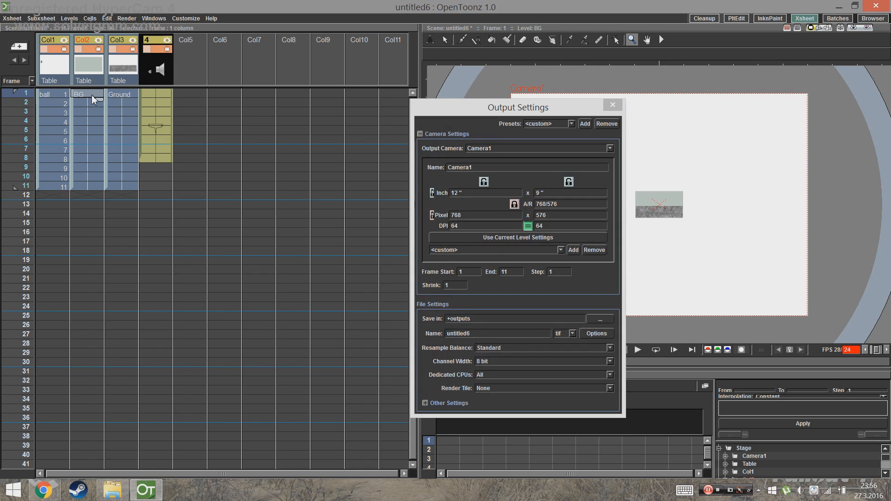
click(507, 238)
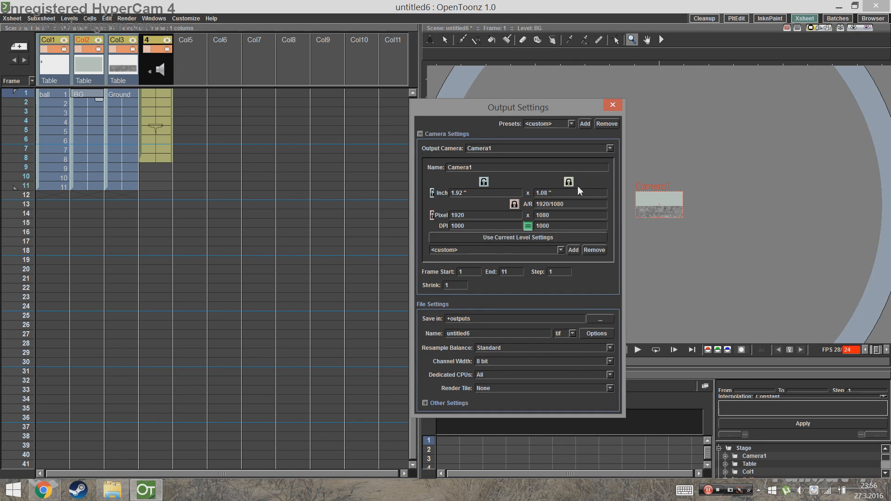
click(615, 104)
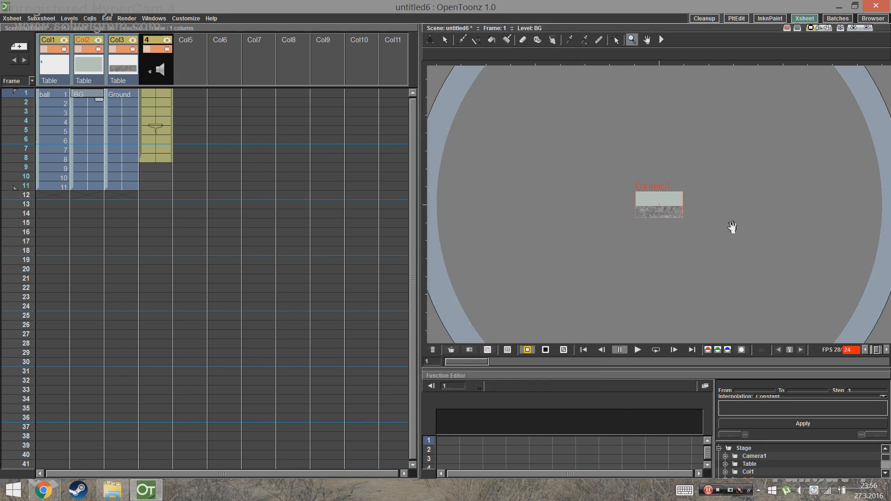
Step: Set the ball level to use the camera DPI in its Level Settings and play the scene
scroll(730, 224, up, 4)
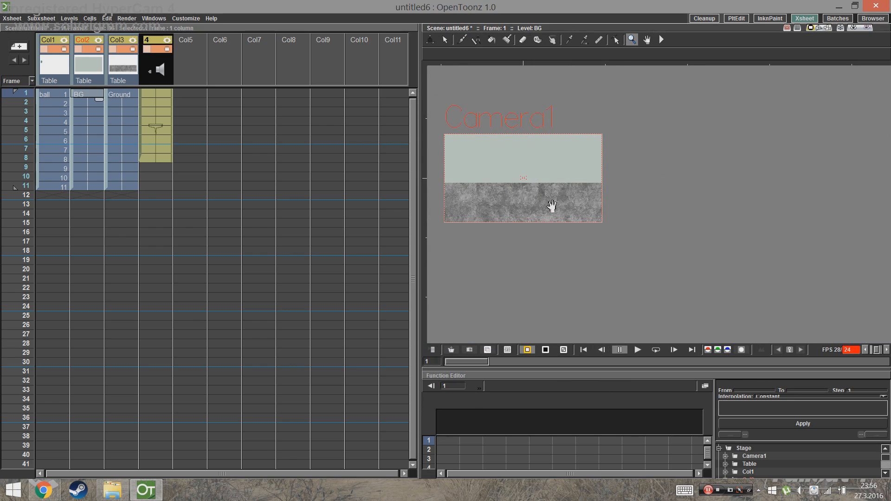
drag(592, 272, 655, 252)
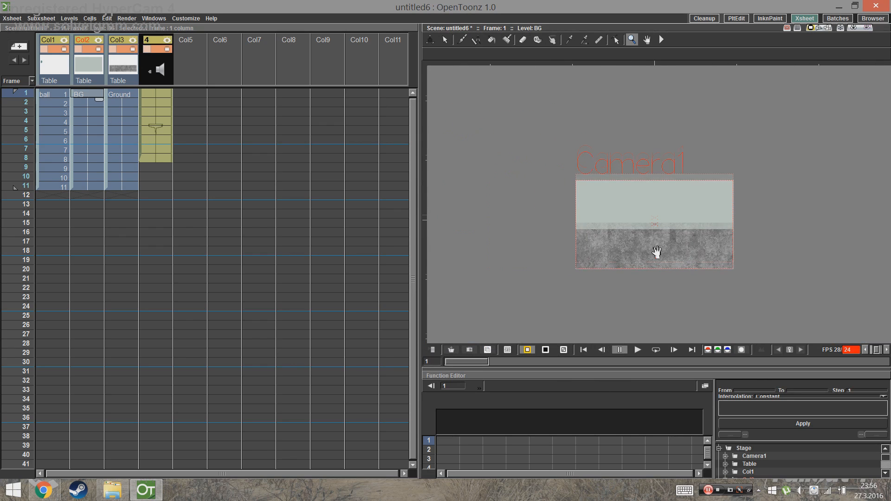
click(52, 98)
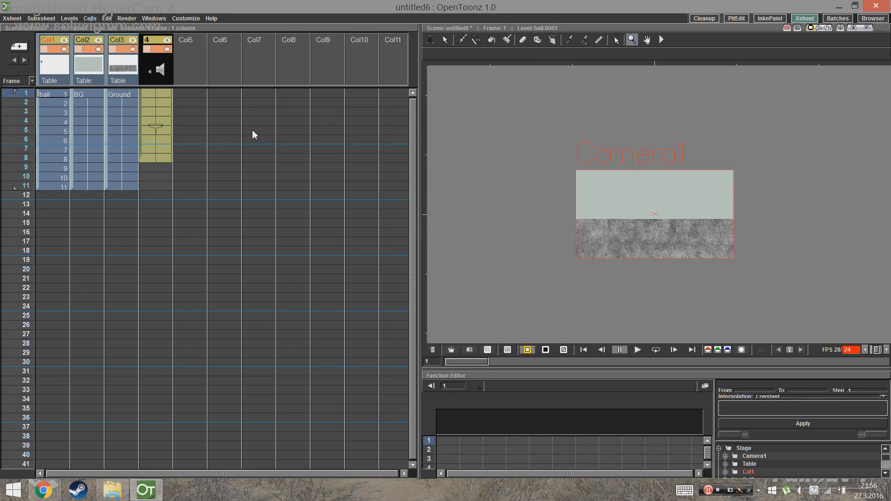
right_click(56, 93)
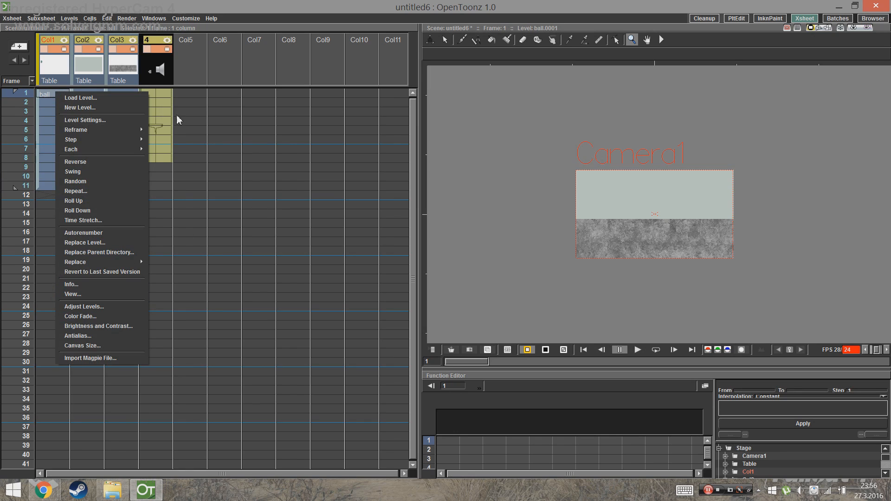
click(96, 121)
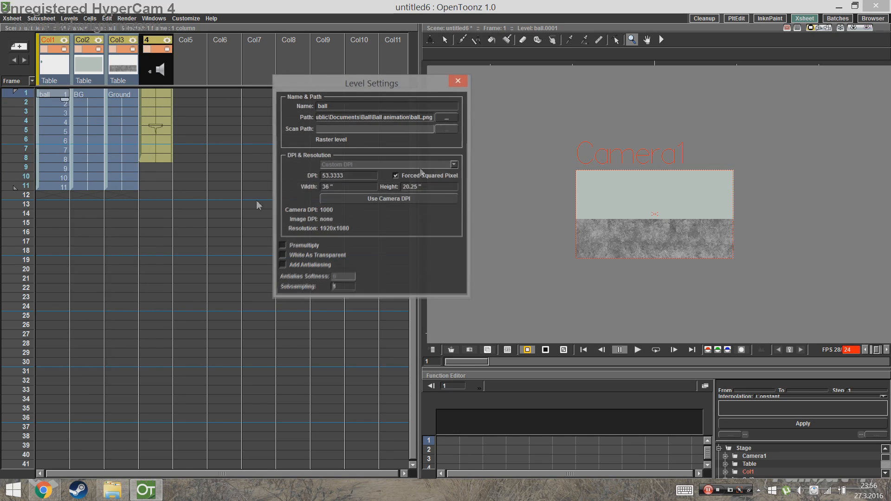
click(378, 203)
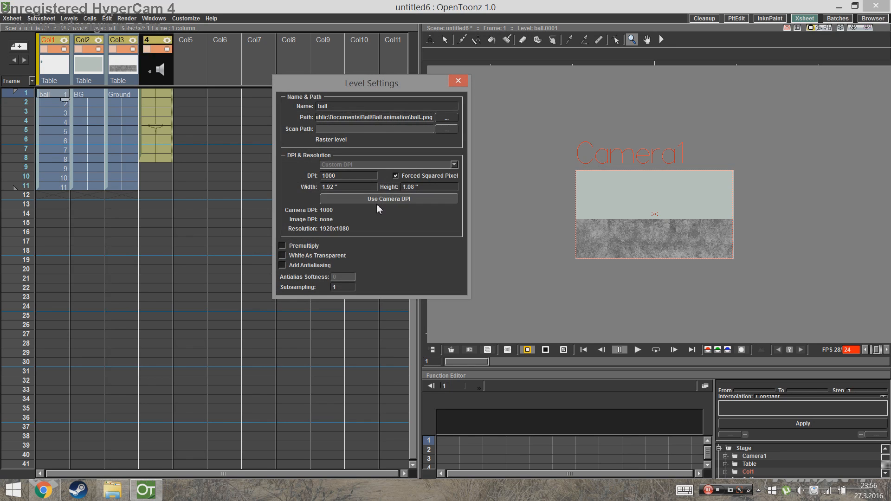
click(458, 81)
key(p)
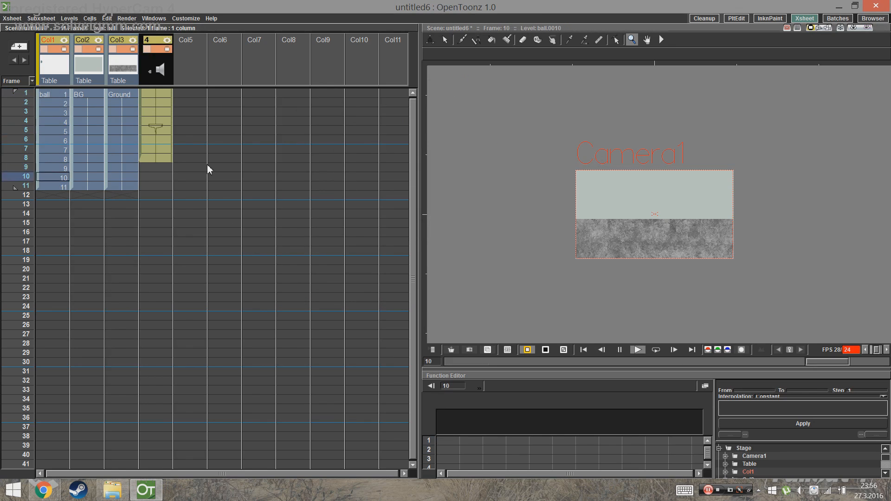
Step: Hide the BG and Ground columns in the viewer to check the ball level, and show both columns again
click(91, 99)
click(76, 96)
click(37, 99)
key(Right)
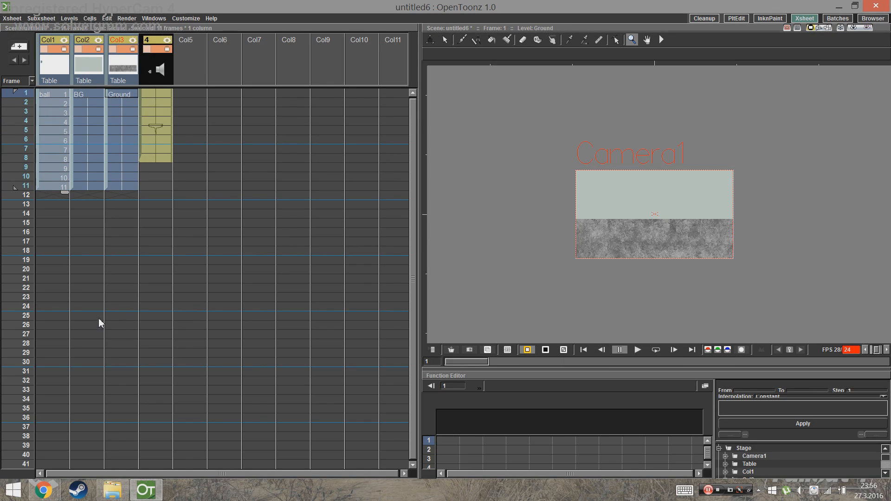
click(90, 50)
click(124, 49)
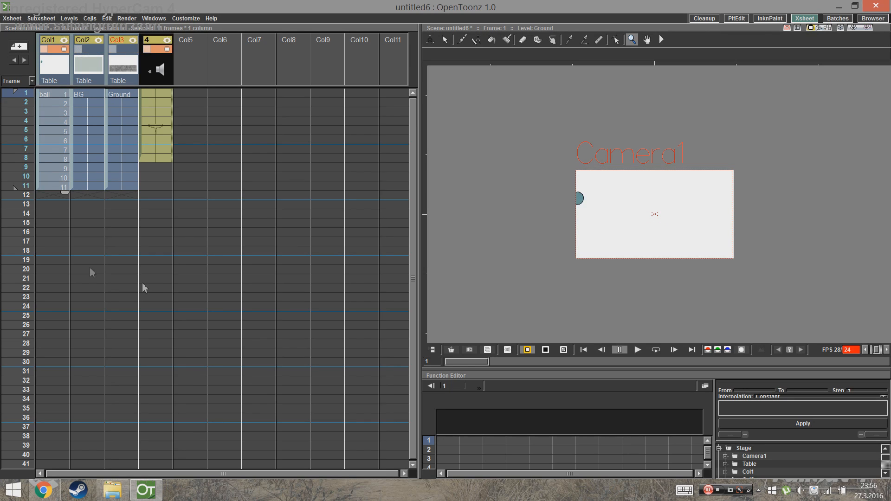
click(95, 49)
click(113, 49)
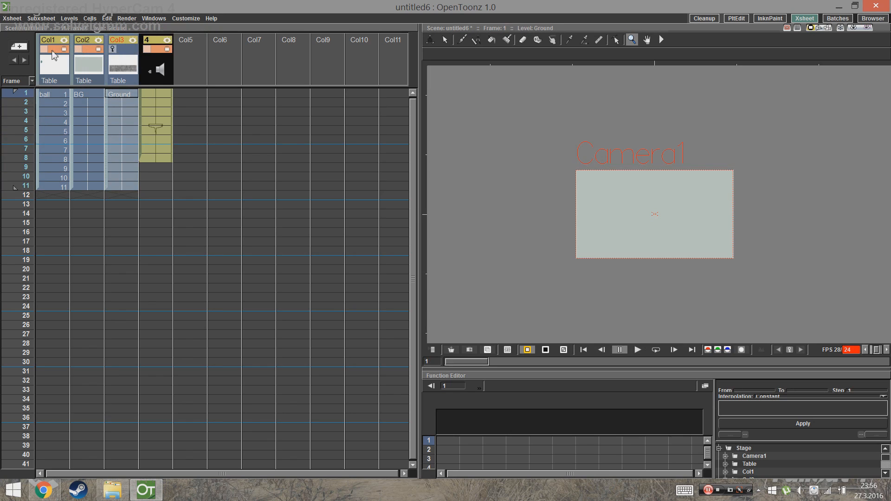
click(114, 49)
click(128, 50)
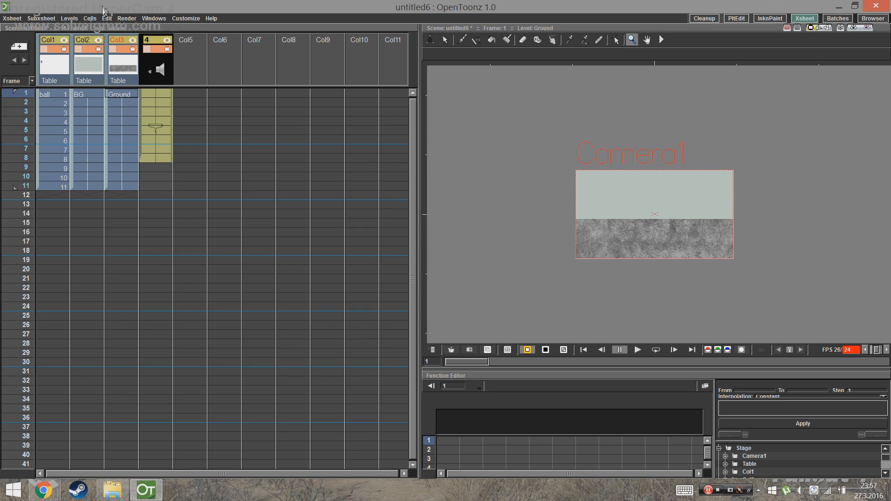
Step: Reorder the Xsheet columns so BG comes first, Ground second and the ball level third, and play the scene
click(72, 55)
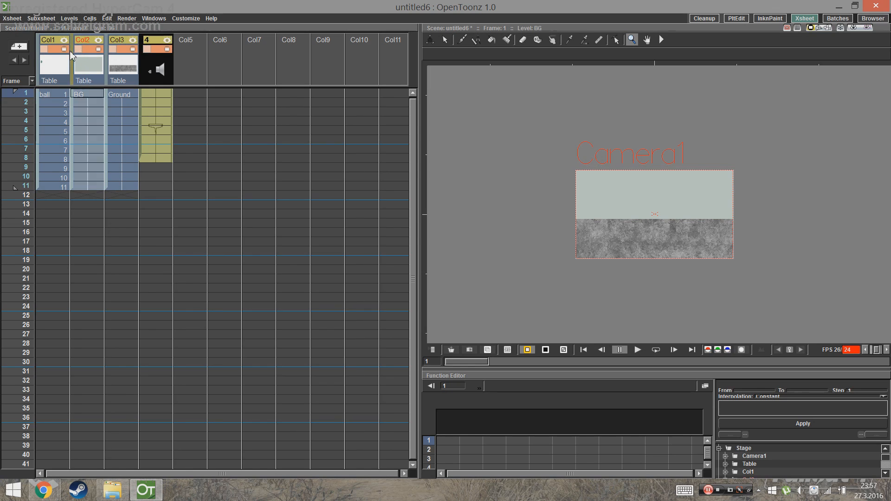
drag(72, 55, 38, 55)
drag(112, 58, 98, 60)
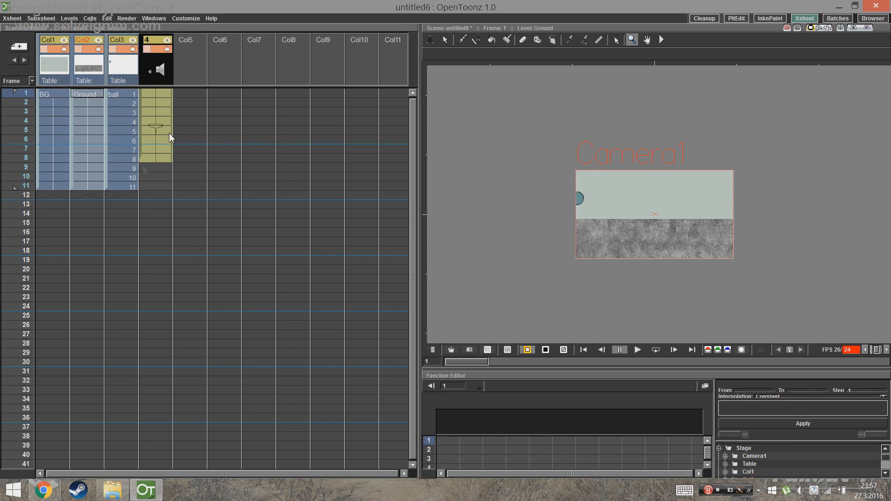
key(p)
key(p)
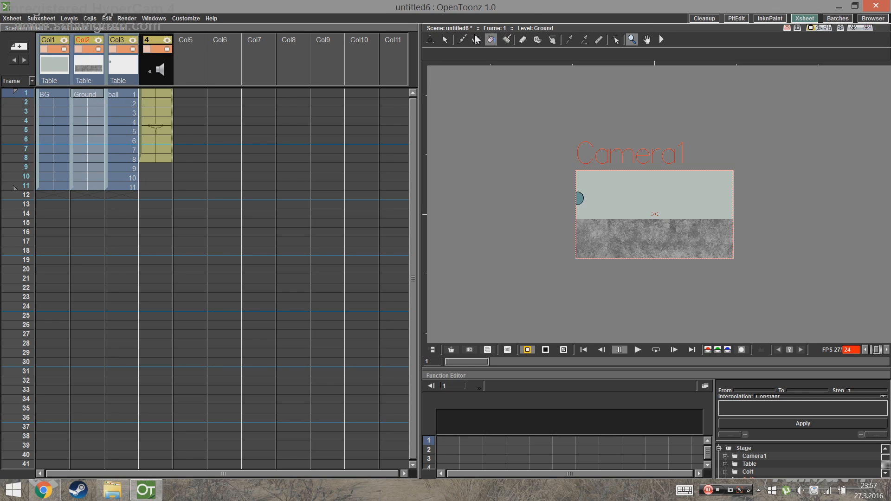
Step: Select the Ground image in the viewer with the Selection tool and squash its height to about 56%
click(445, 42)
drag(514, 82, 774, 308)
drag(660, 178, 661, 210)
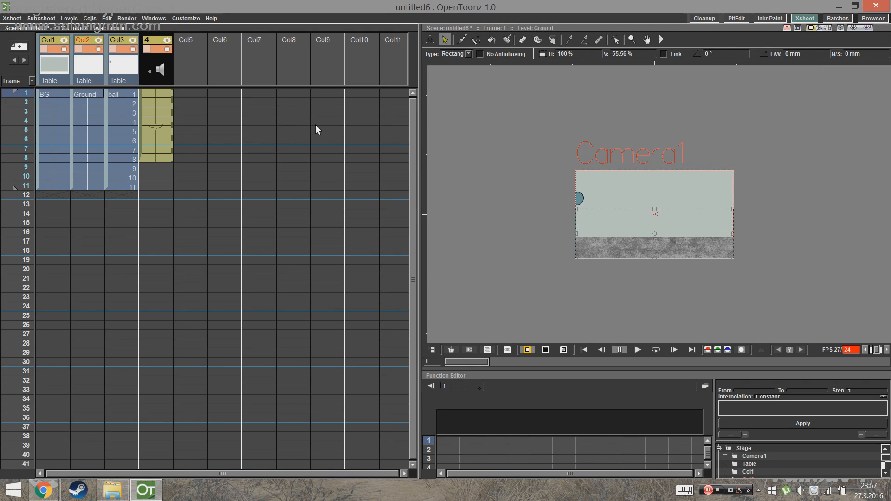
click(85, 94)
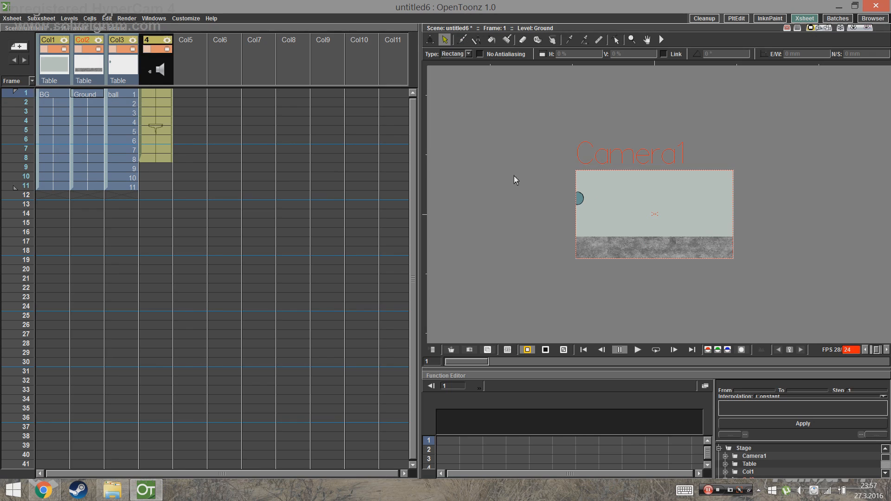
Step: Try to move the Ground image down about 67 mm, play the scene, and undo the move
click(642, 215)
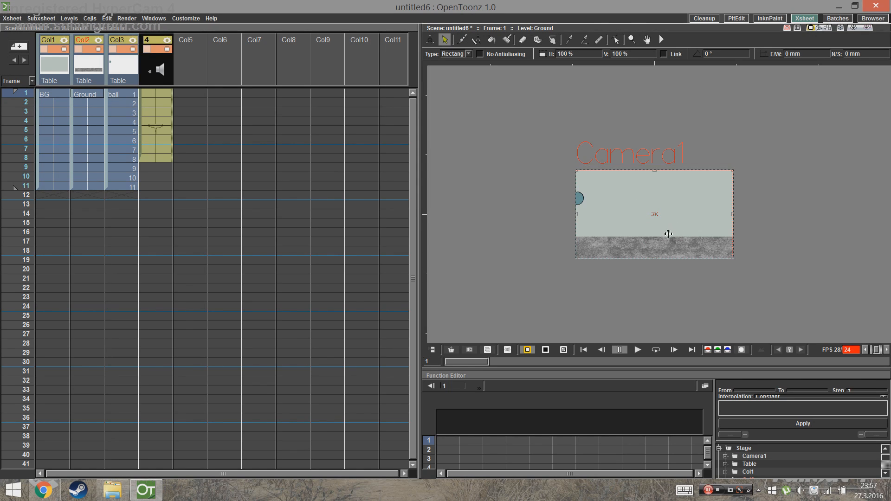
drag(660, 225, 660, 248)
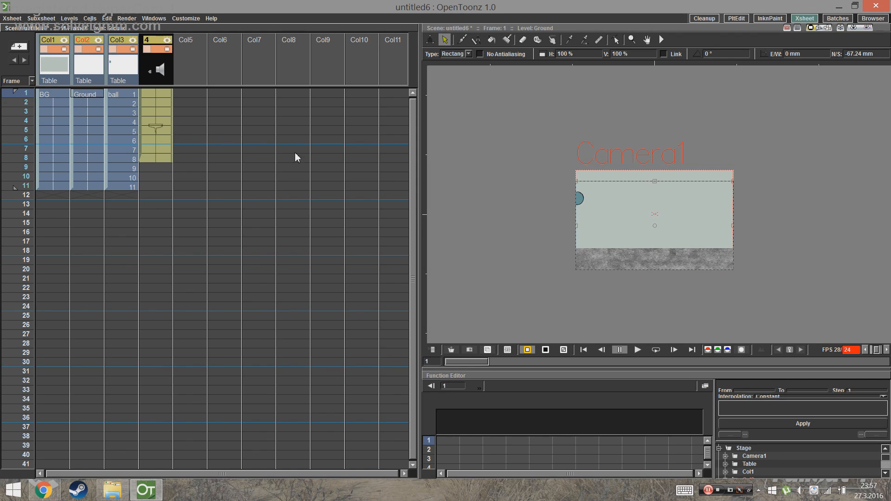
click(85, 96)
key(p)
key(p)
click(657, 253)
key(ctrl+z)
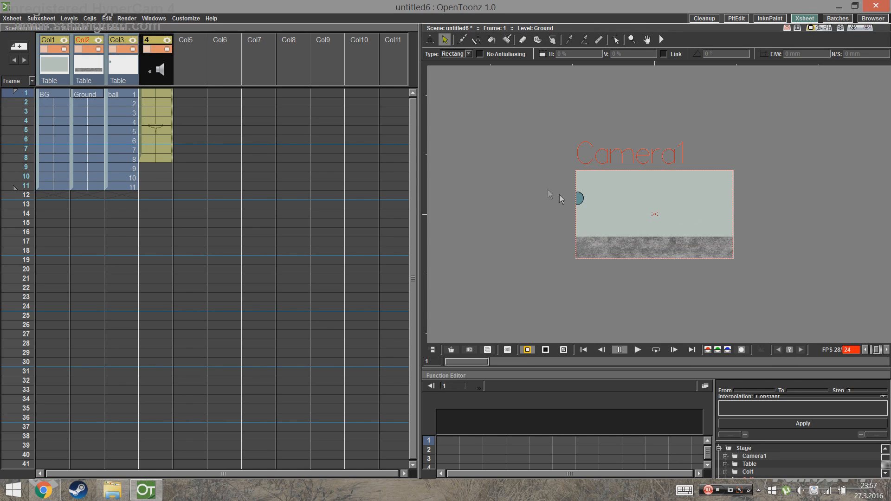
Step: Move the Ground image down about 30 mm and play the scene from frame 1
click(652, 255)
drag(651, 253, 657, 246)
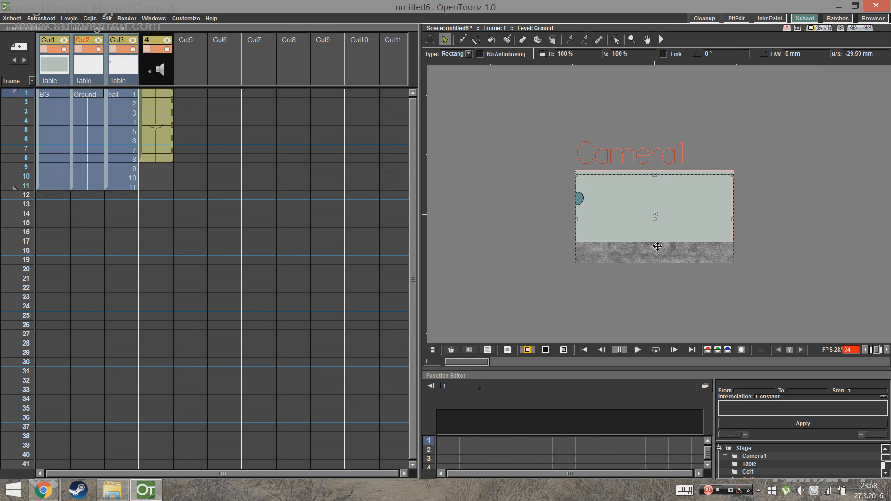
click(91, 98)
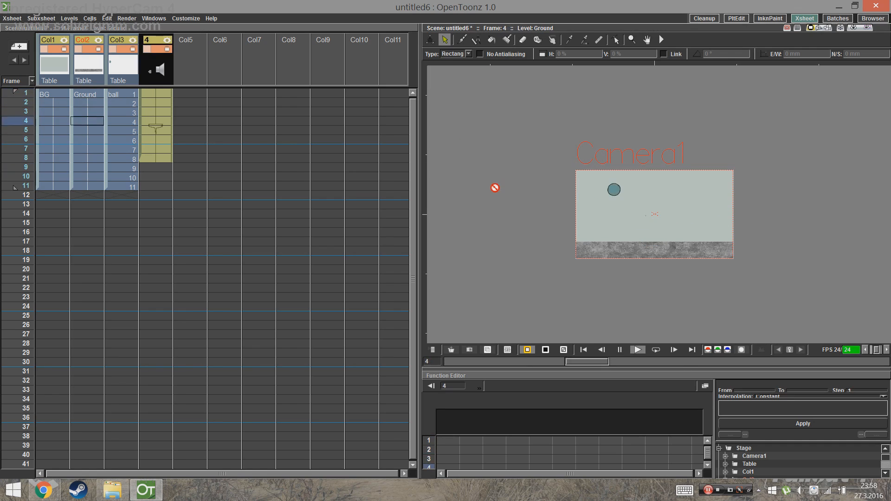
click(123, 97)
key(p)
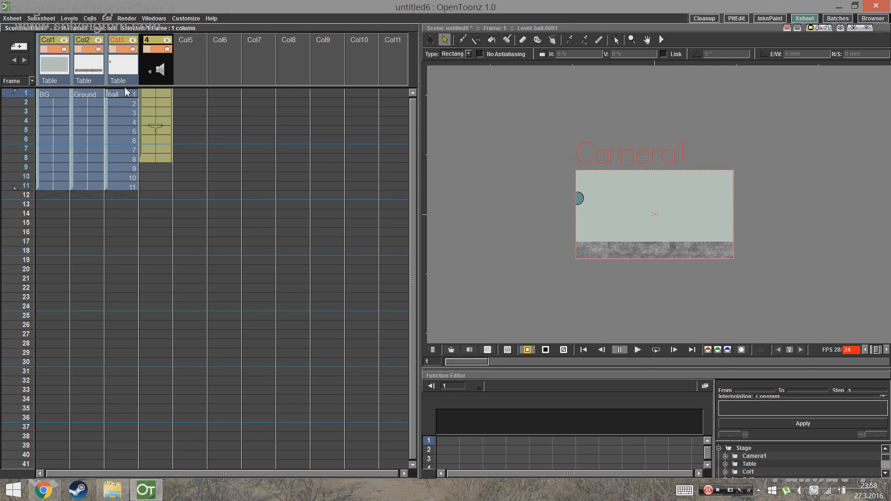
Step: Reframe all 11 ball drawings in column 3 to 2's and play the scene
click(123, 95)
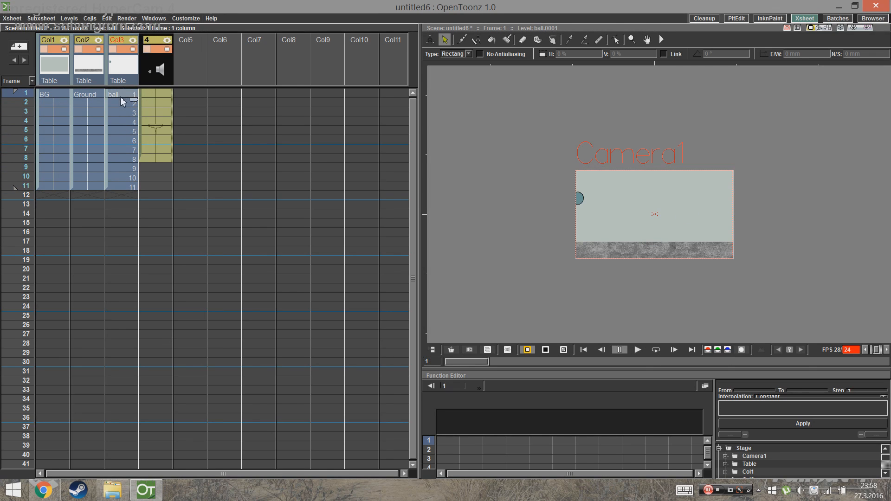
shift+click(133, 187)
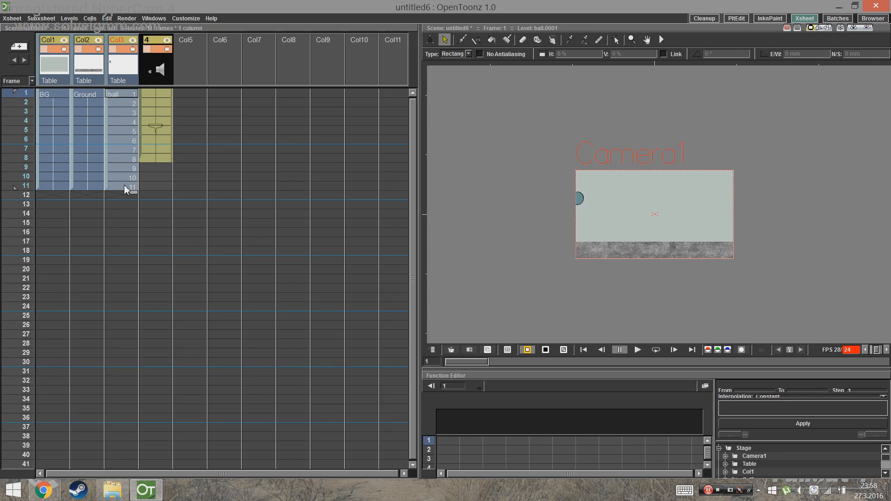
right_click(123, 188)
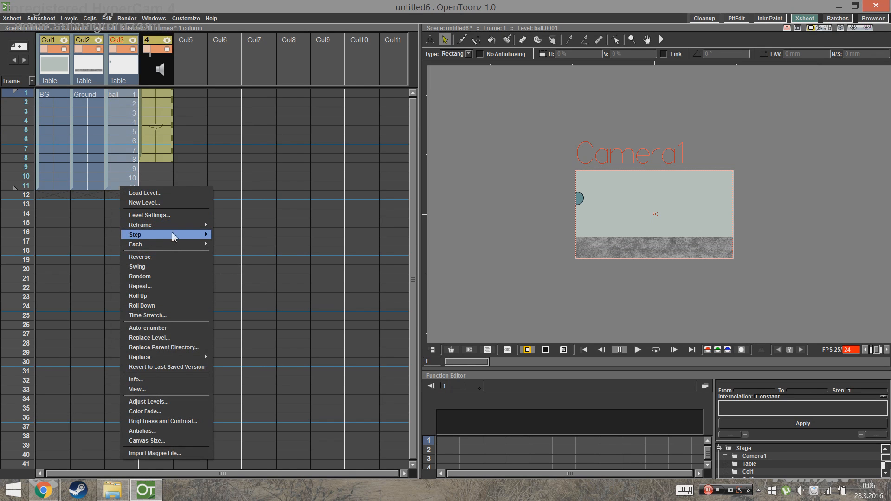
mouse_move(174, 234)
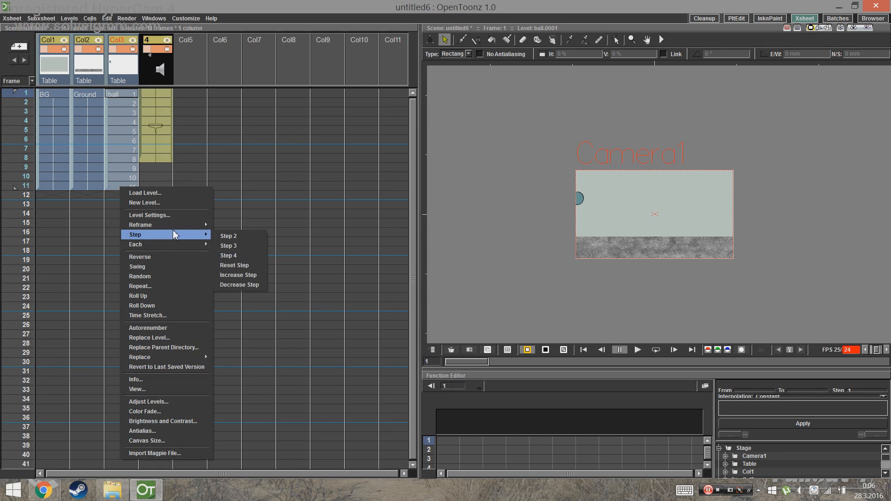
mouse_move(200, 225)
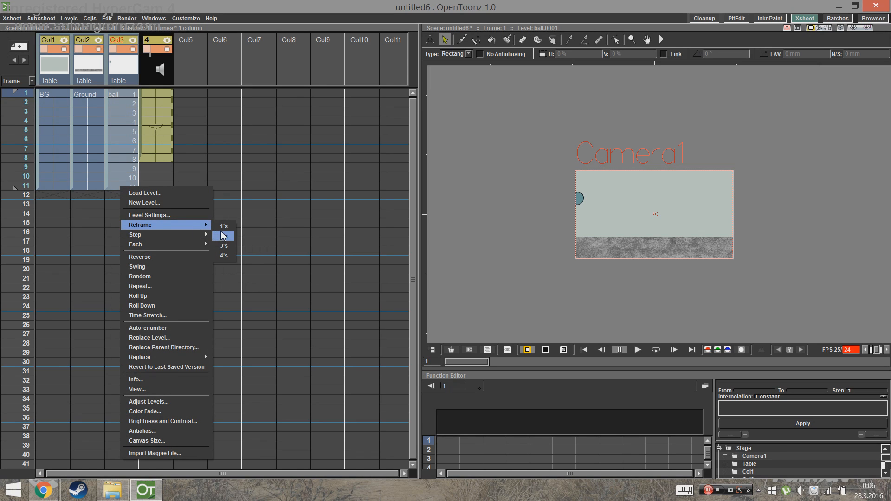
click(225, 235)
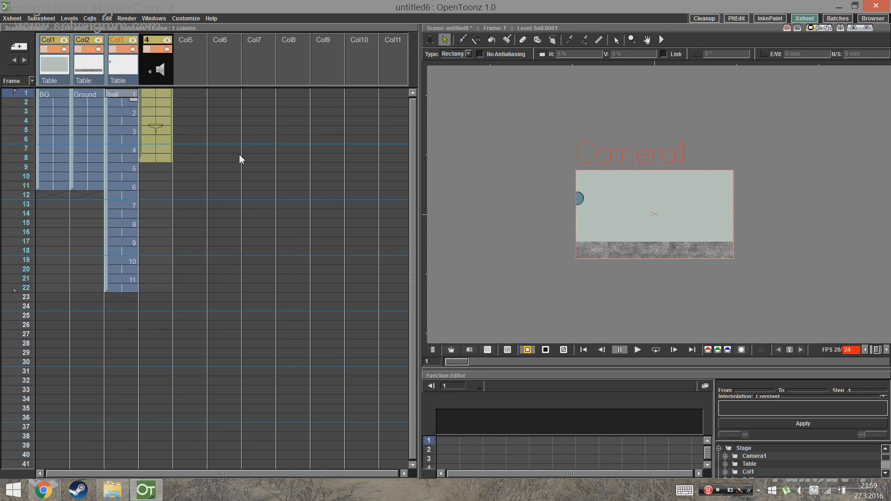
key(p)
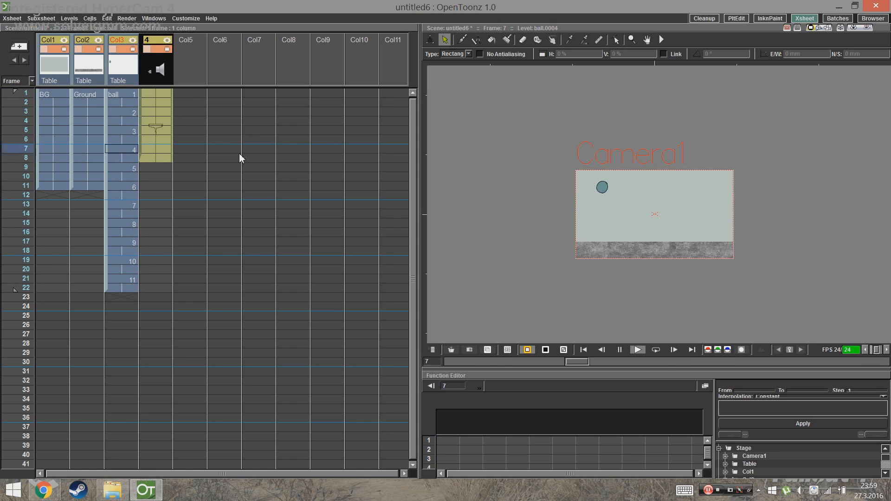
Step: Extend the Ground and BG levels to frame 22 and play the scene from frame 1
click(89, 186)
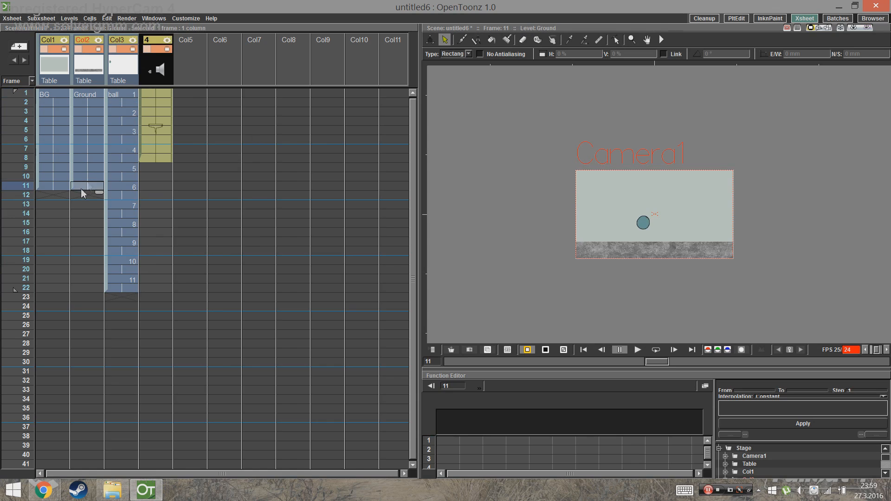
drag(99, 192, 95, 301)
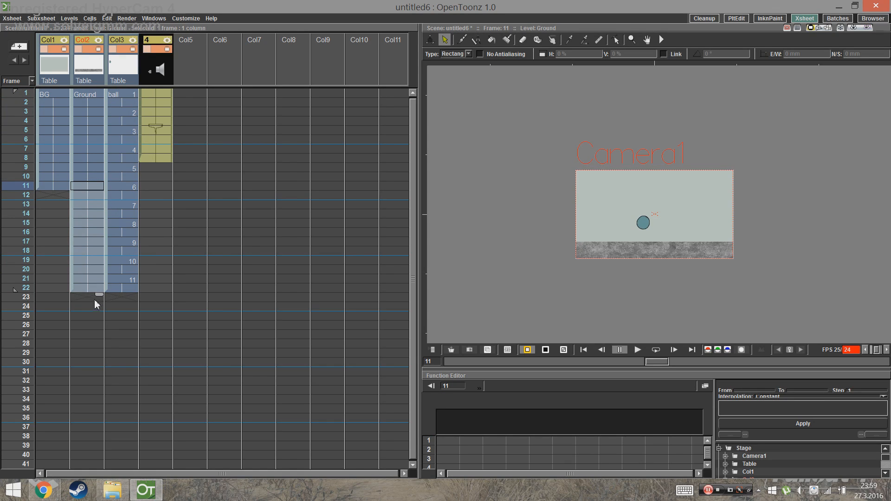
click(49, 187)
drag(61, 192, 65, 294)
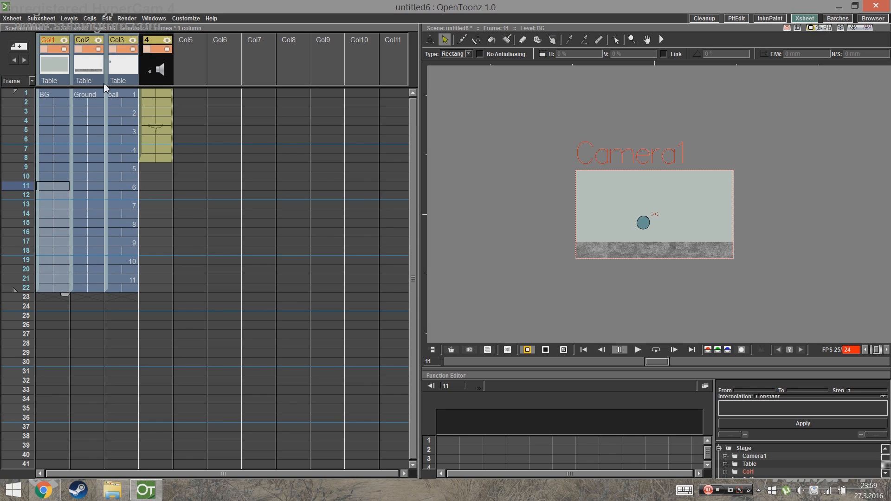
click(120, 93)
key(p)
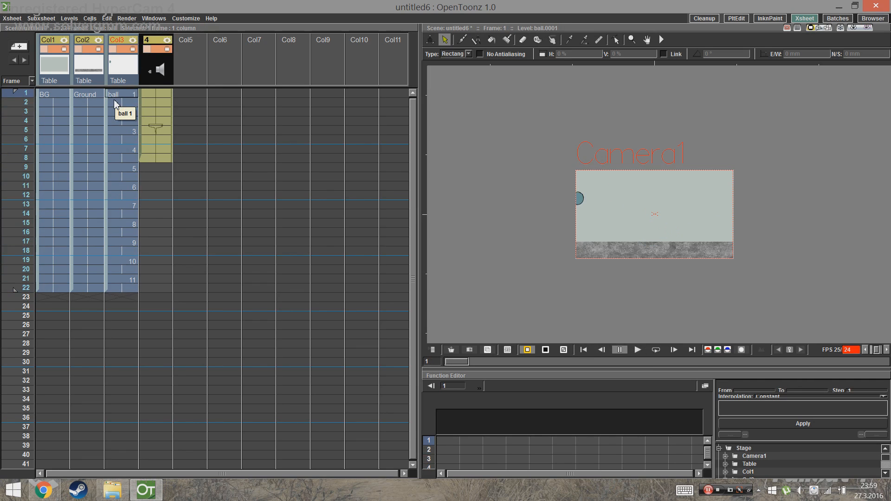
Step: Check the sound timing in playback, move the sound clip in column 4 to start at frame 8, and save the scene
click(126, 289)
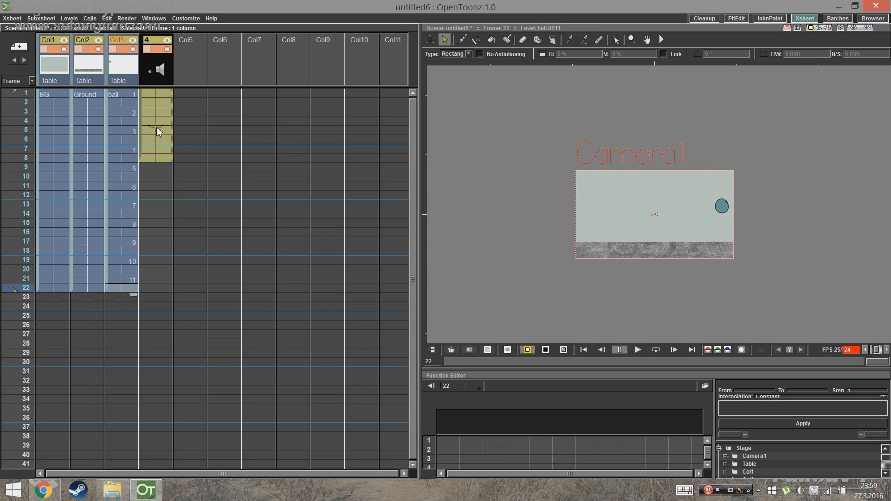
click(157, 126)
click(160, 94)
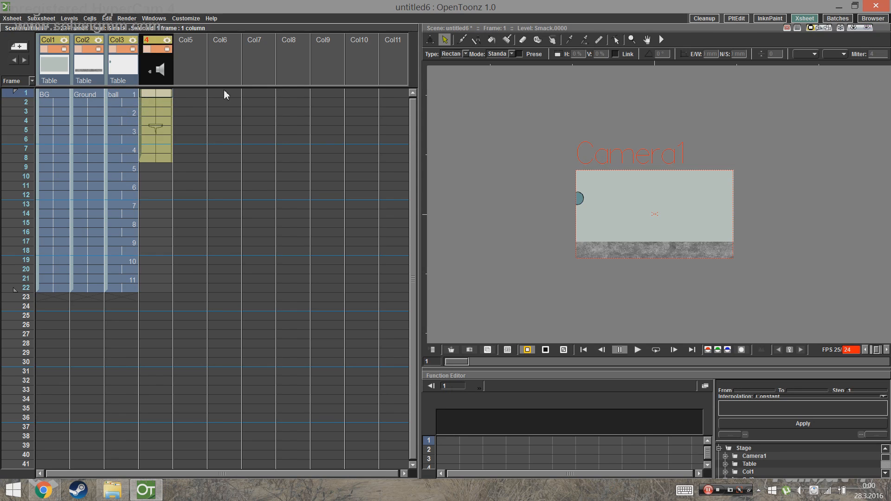
key(p)
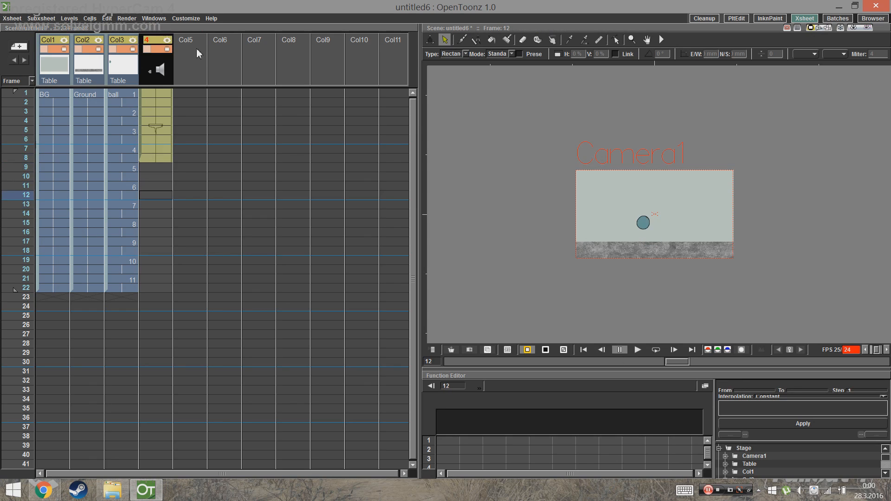
drag(140, 125, 152, 187)
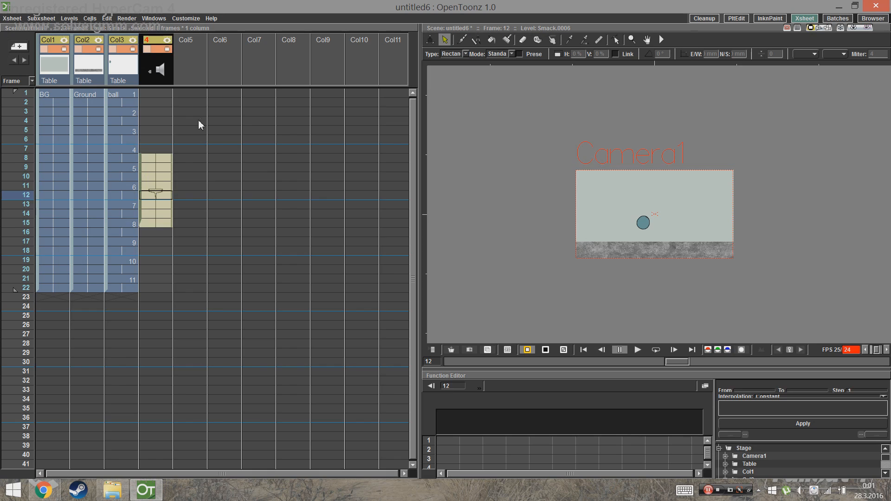
key(p)
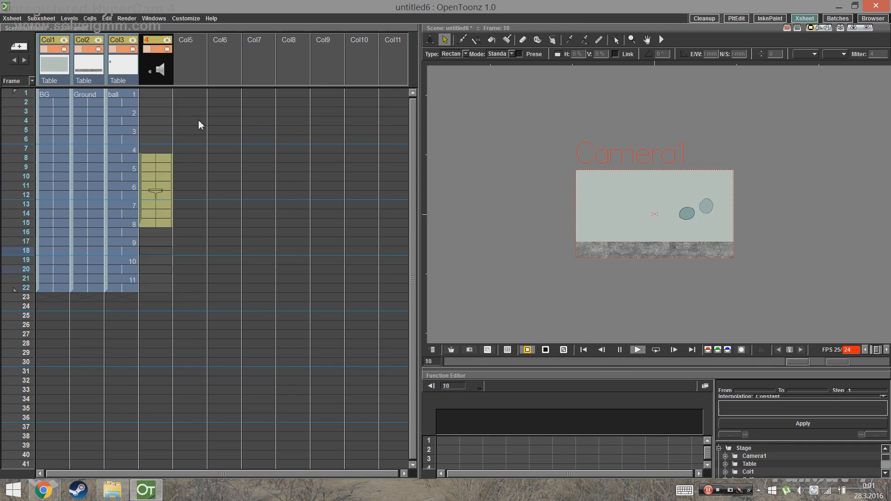
key(ctrl+s)
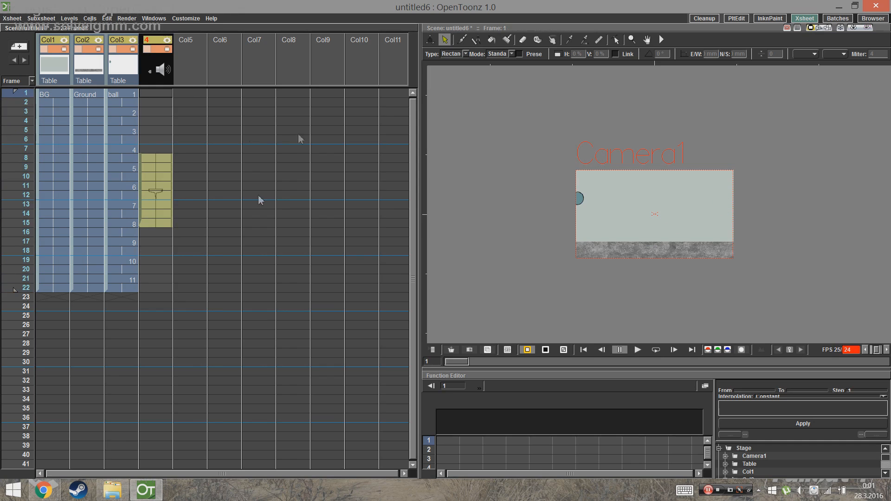
Step: In the Output Settings, set the format to avi, resample balance to High, dominant field to Even (PAL) and the file name to Ball
click(136, 20)
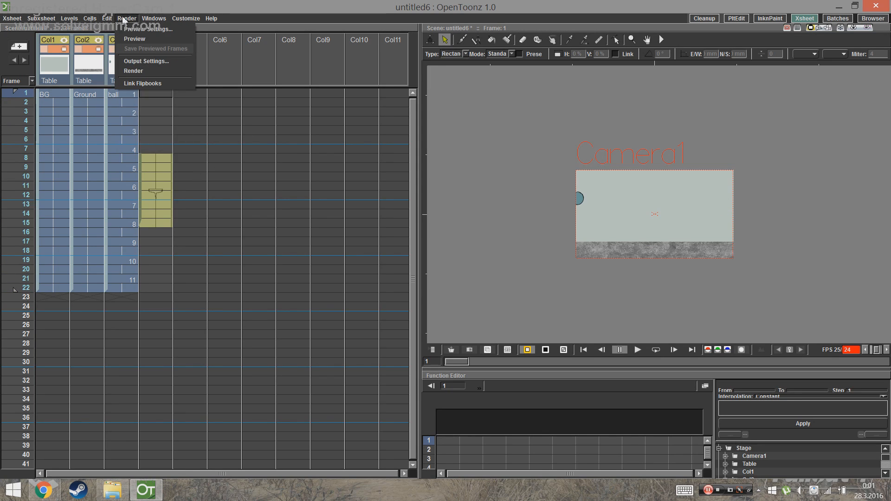
click(155, 60)
click(622, 267)
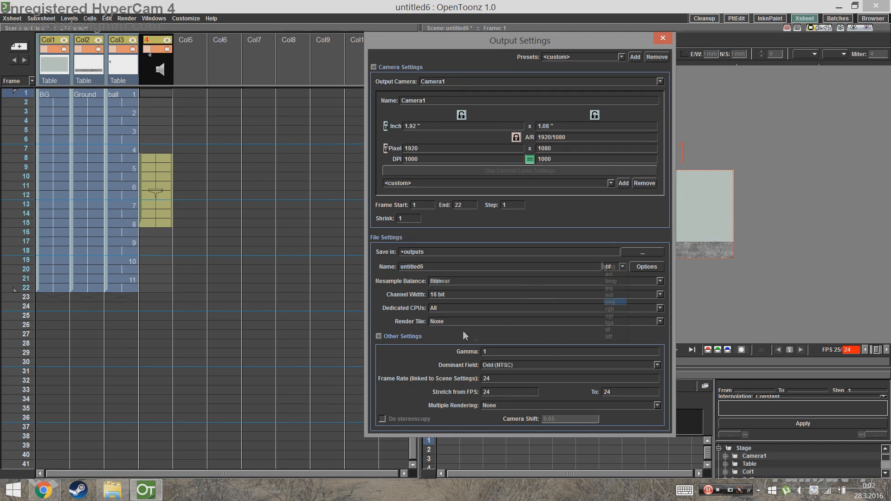
click(612, 275)
drag(448, 266, 400, 268)
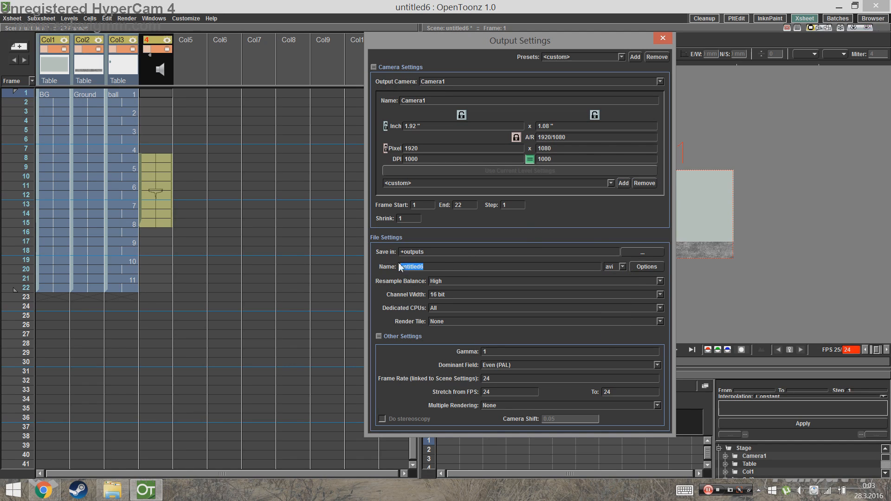
click(663, 38)
Step: Shift the ball level to start at frame 3 and extend the BG and Ground levels to frame 26
click(122, 95)
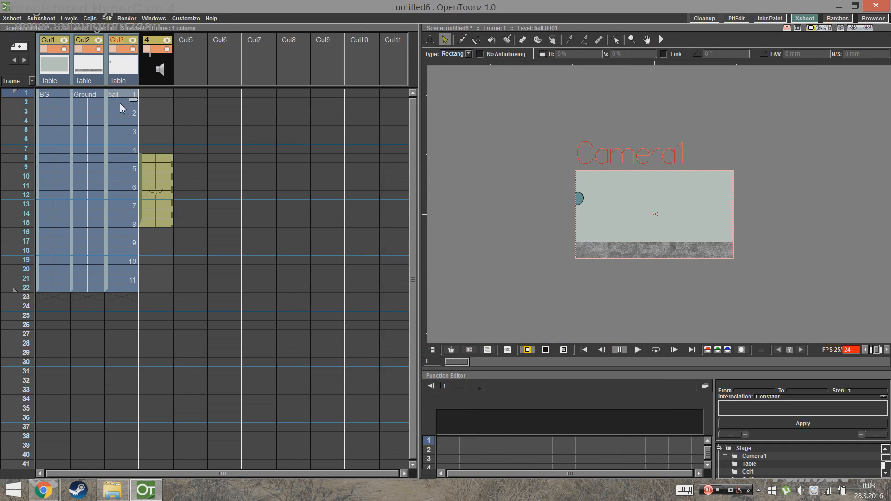
drag(106, 100, 105, 118)
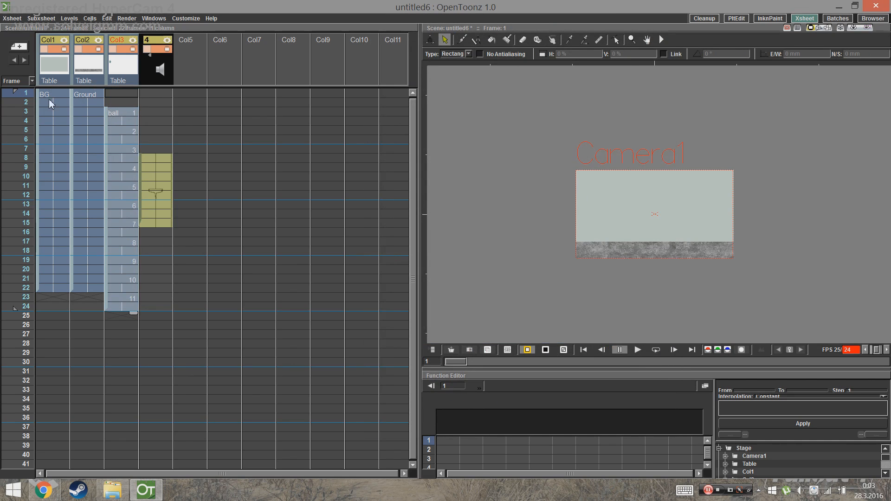
drag(72, 286, 98, 313)
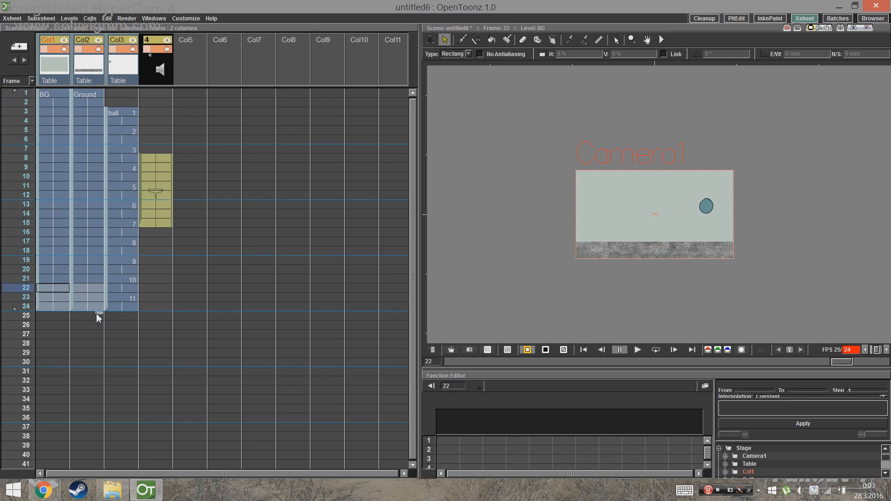
click(217, 288)
drag(52, 300, 98, 334)
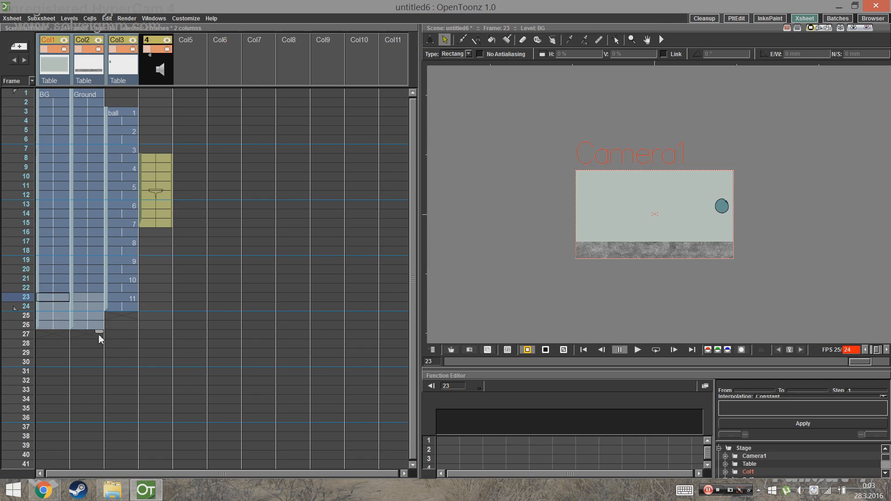
click(220, 278)
Step: Play the scene from frame 1 and render it to Ball.avi
click(121, 93)
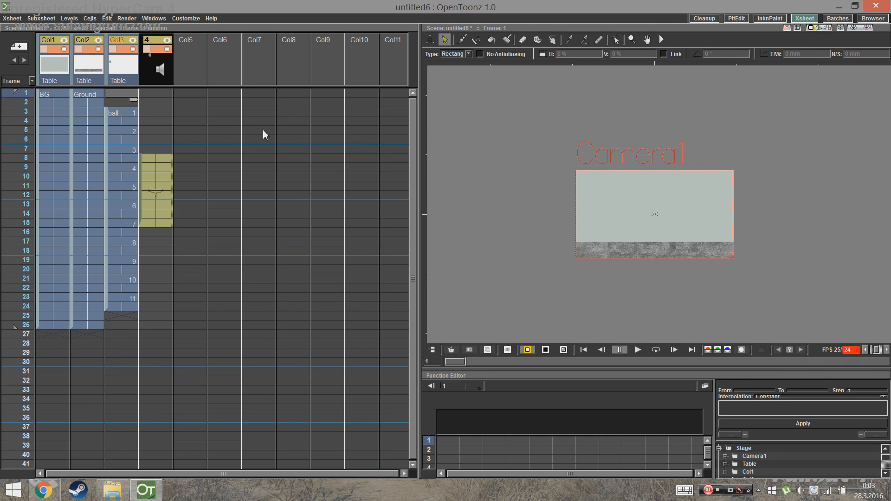
key(p)
click(663, 290)
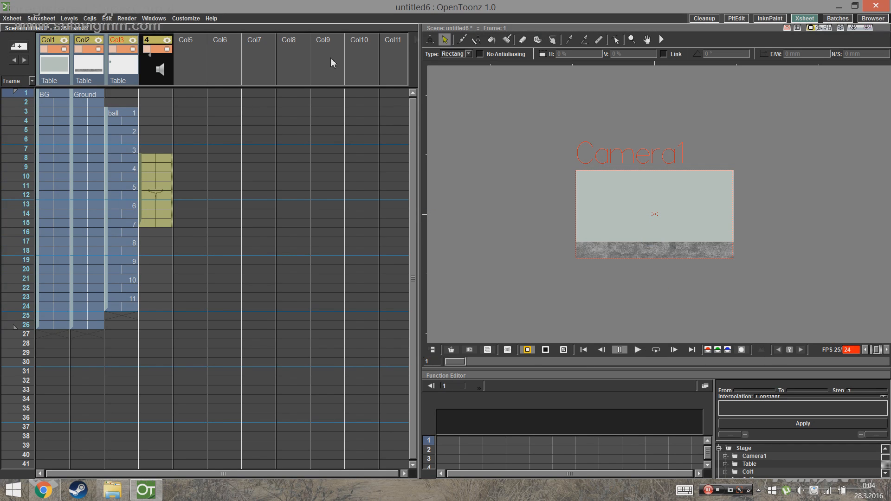
click(126, 18)
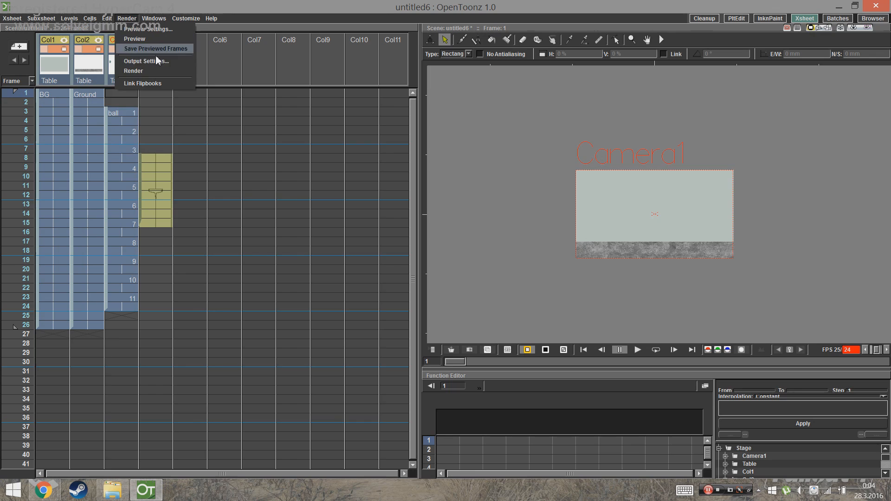
click(160, 70)
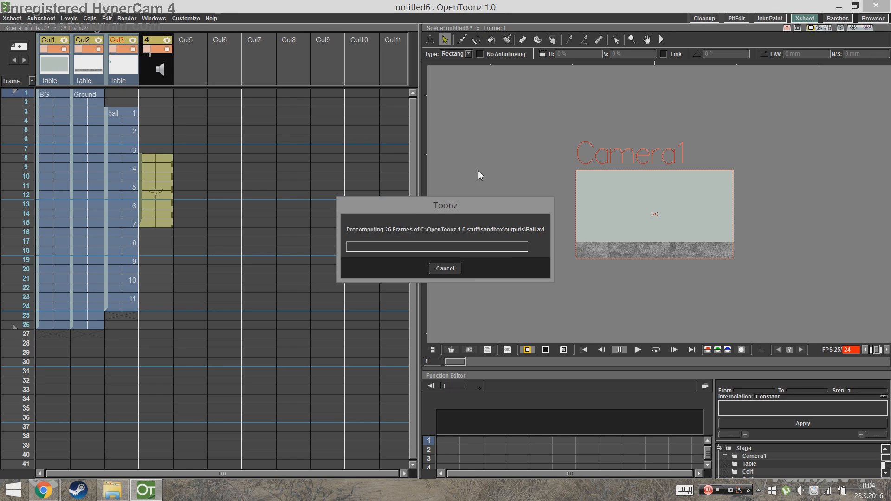